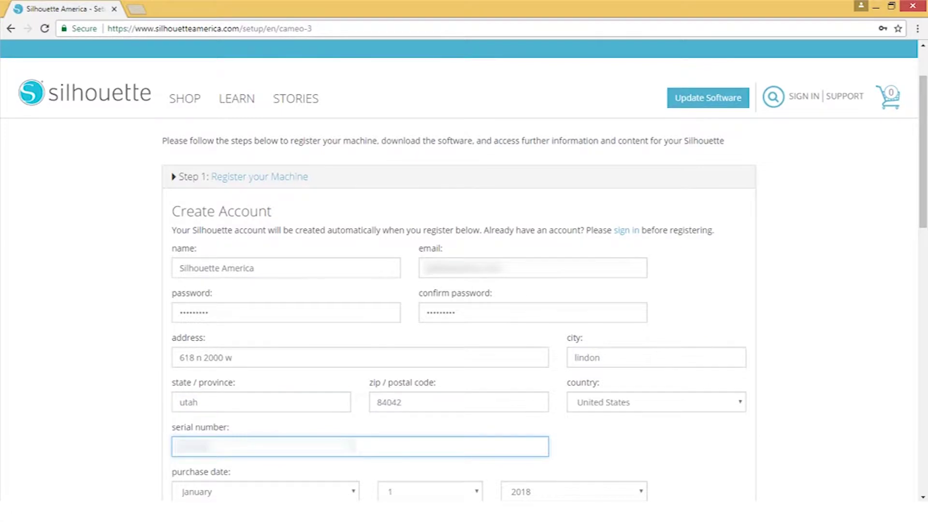
# Complete the store name, set the store country to United States, and submit the machine registration.
pyautogui.scroll(-7, 144, 401)
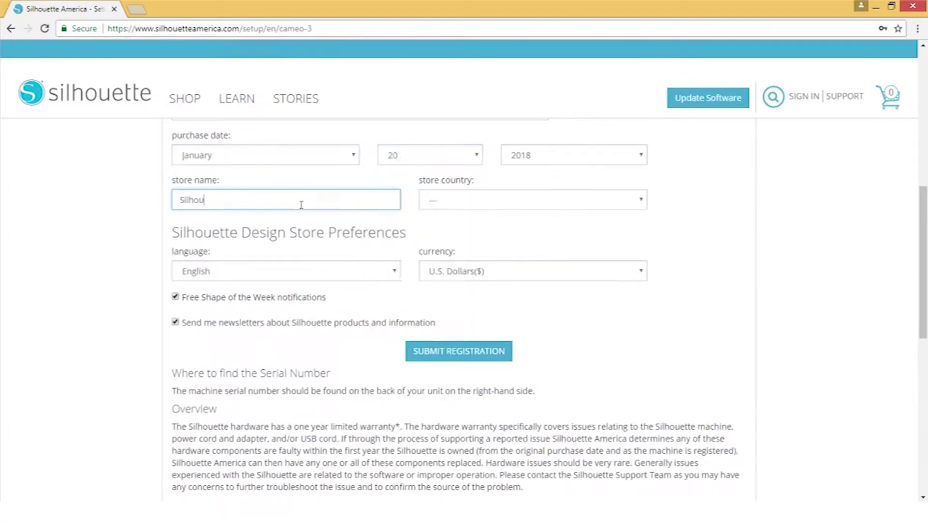
pyautogui.write('ette')
pyautogui.click(532, 200)
pyautogui.click(483, 507)
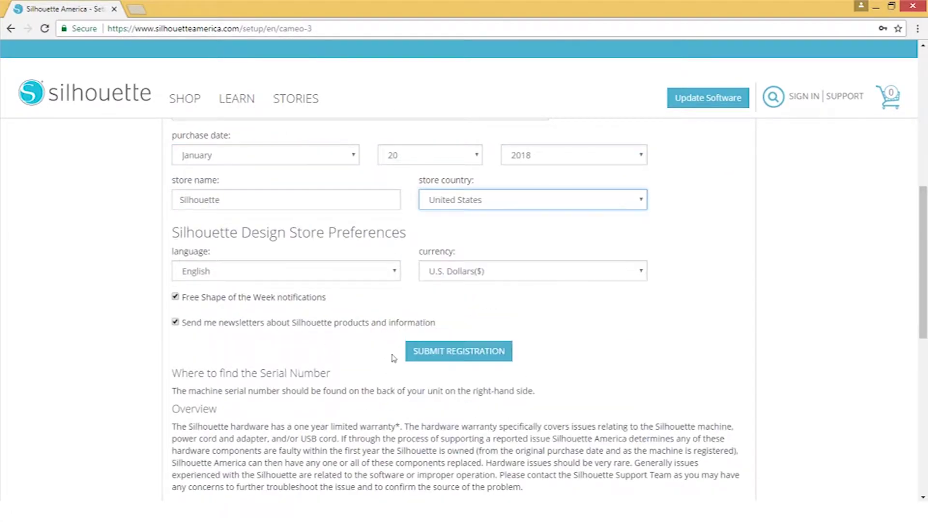
pyautogui.click(433, 360)
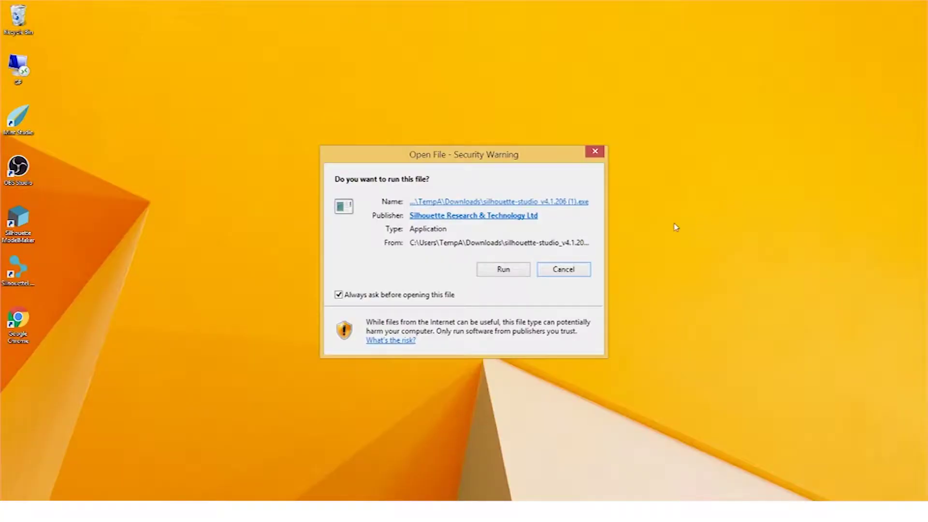
# Run the downloaded installer and install Silhouette Studio 4.1 into the default folder.
pyautogui.click(503, 270)
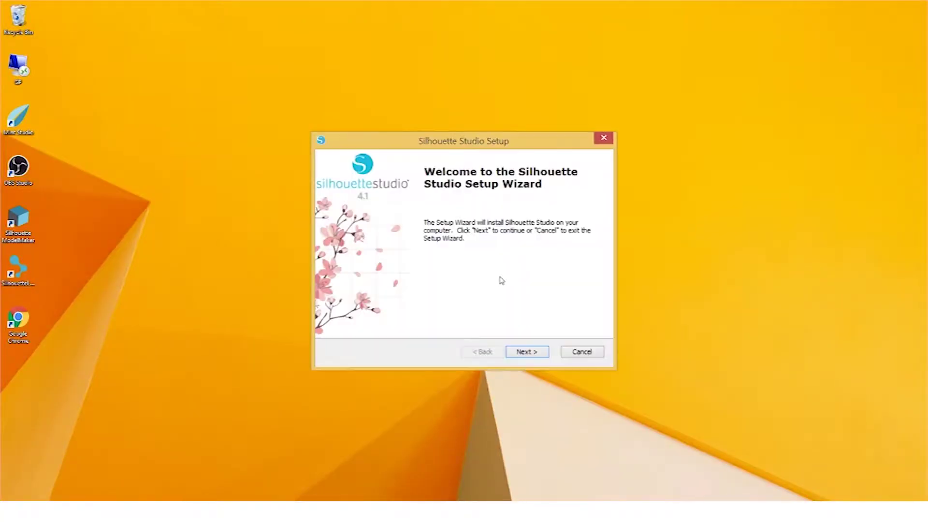
pyautogui.click(527, 357)
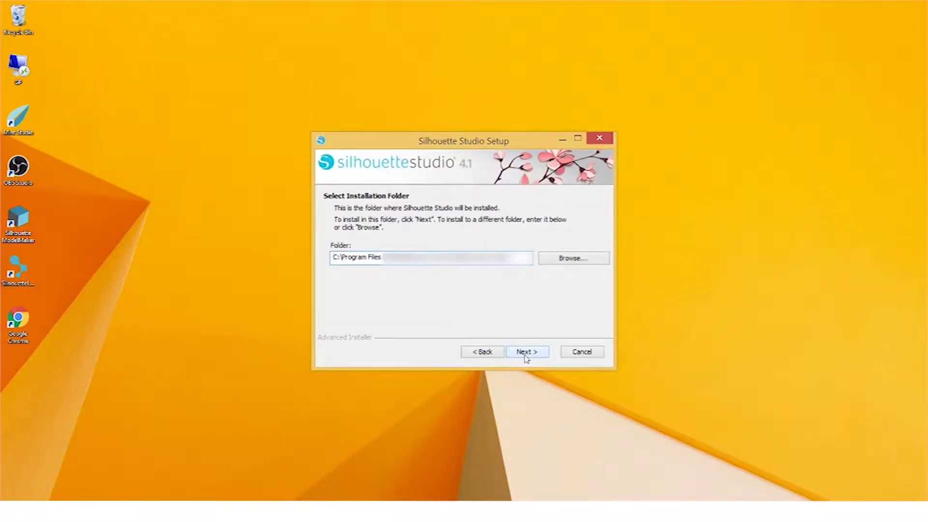
pyautogui.click(526, 358)
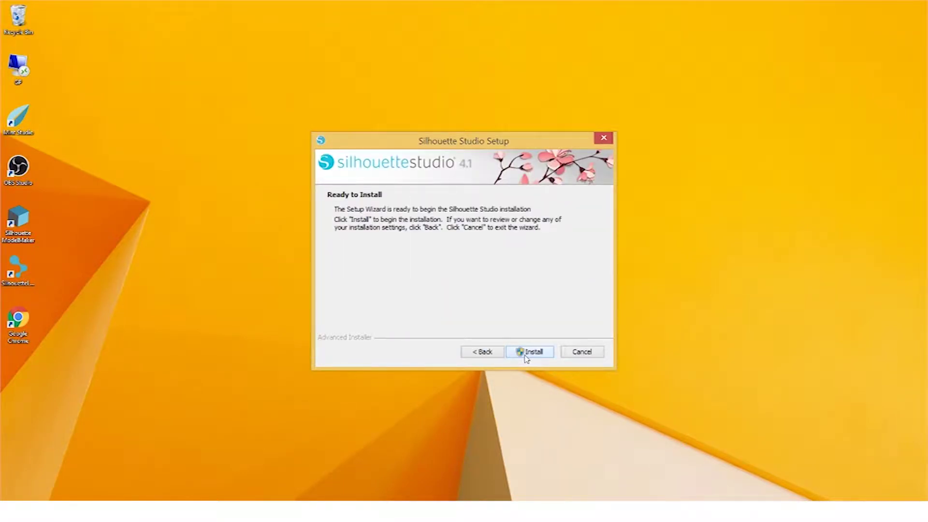
pyautogui.click(527, 356)
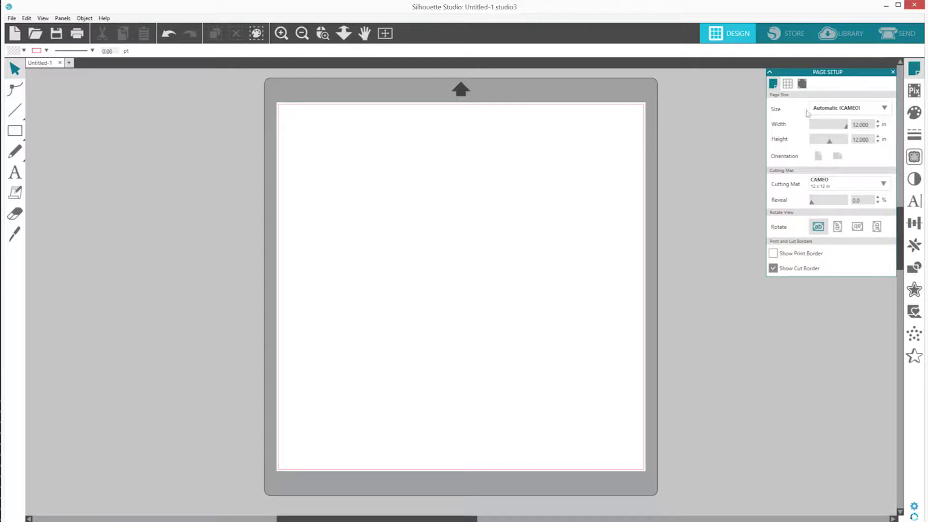
# Set the page size to Letter and the cutting mat to Portrait 8 x 12 in.
pyautogui.click(823, 110)
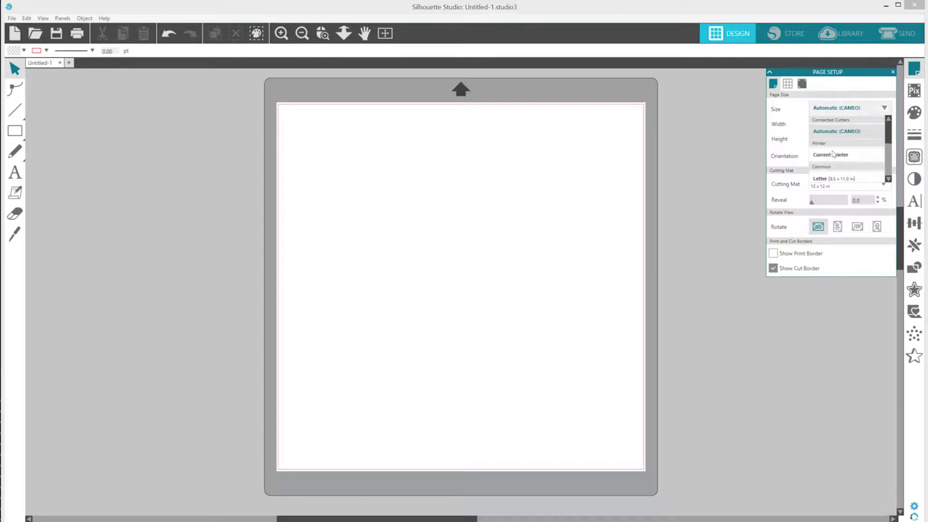
pyautogui.click(834, 179)
pyautogui.click(864, 184)
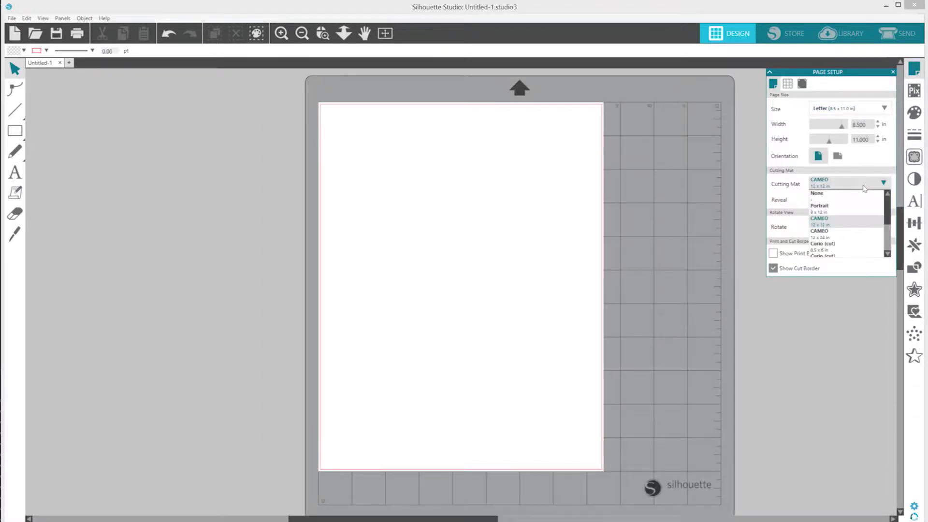
pyautogui.click(821, 208)
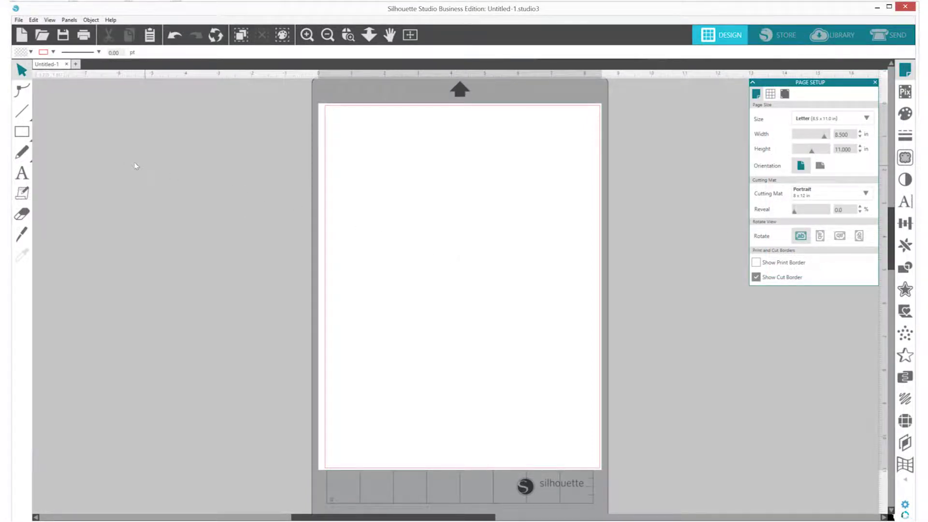
# Draw an ellipse near the page's top-left corner, then adjust the Reveal slider to show the mat.
pyautogui.click(20, 132)
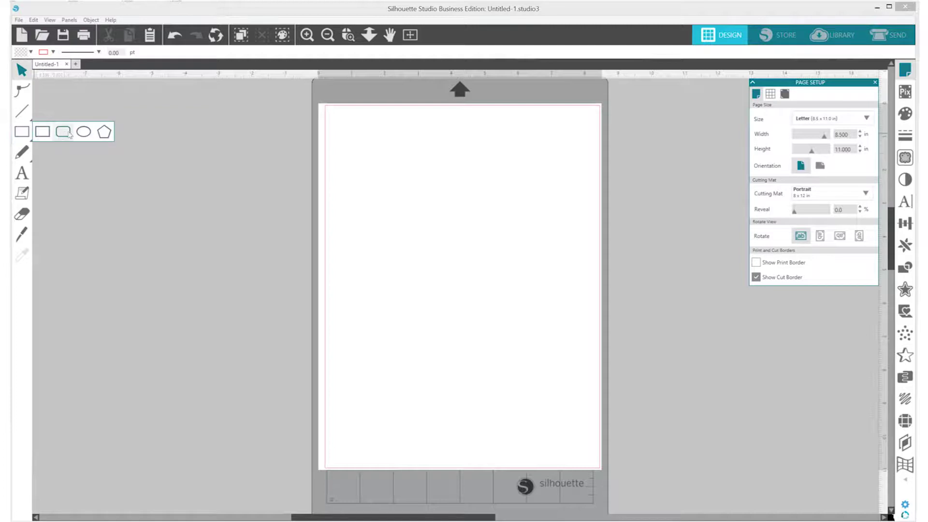
pyautogui.click(81, 131)
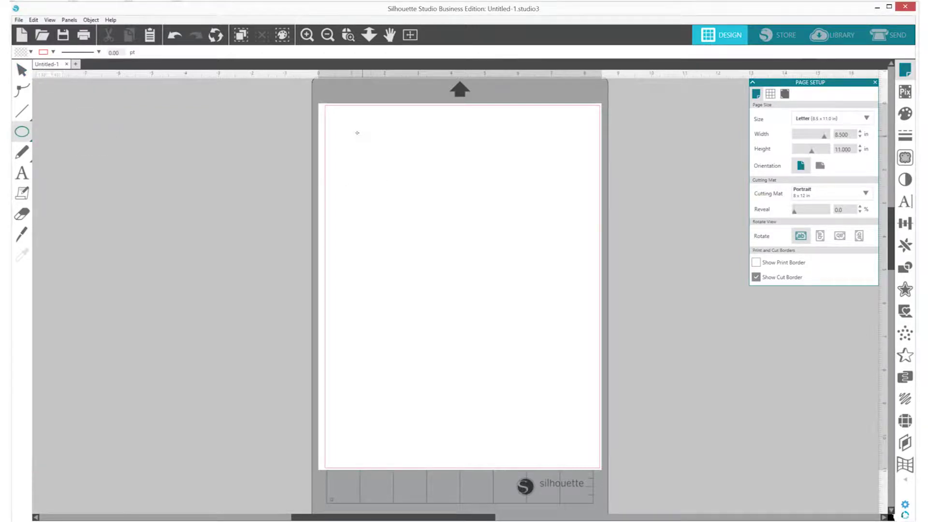
pyautogui.moveTo(339, 130); pyautogui.dragTo(426, 189)
pyautogui.moveTo(794, 214)
pyautogui.mouseDown()
pyautogui.moveTo(824, 210)
pyautogui.moveTo(785, 210)
pyautogui.mouseUp()
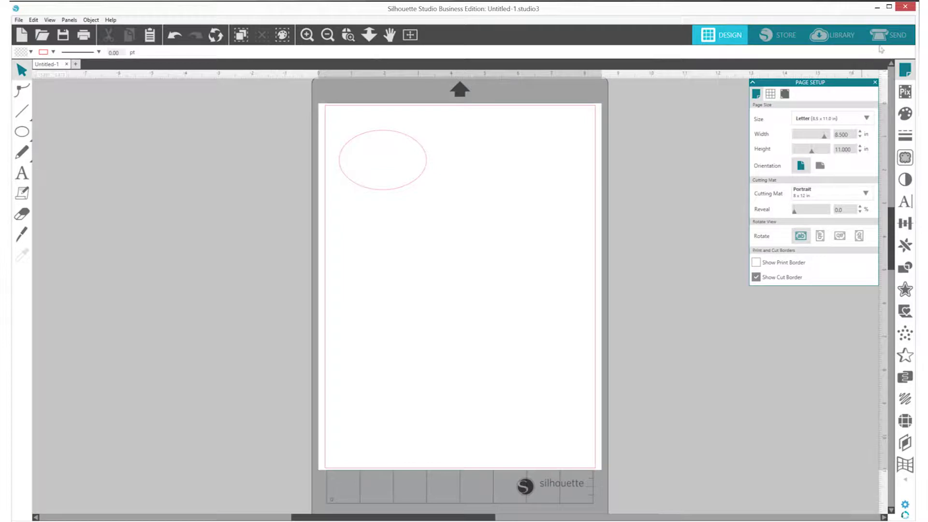
# Choose Cardstock, Plain as the material in the Send cut settings.
pyautogui.click(886, 37)
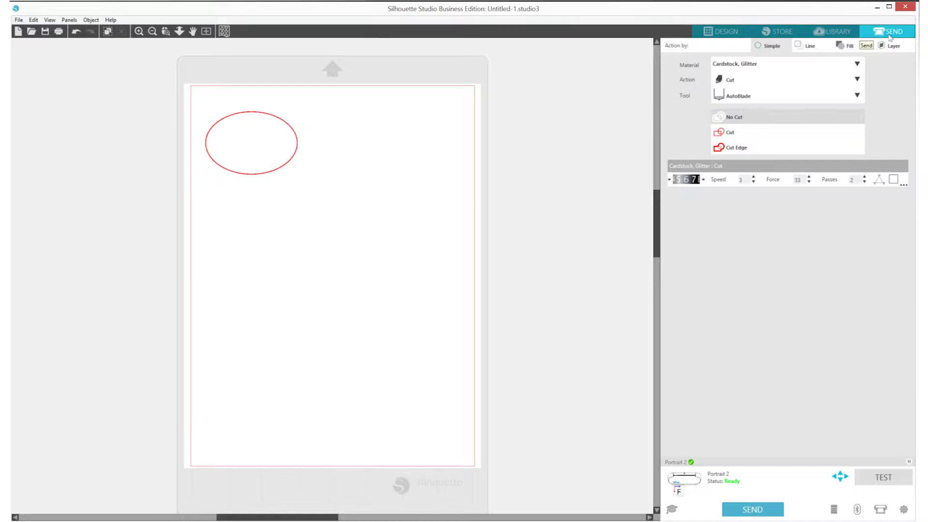
pyautogui.click(820, 67)
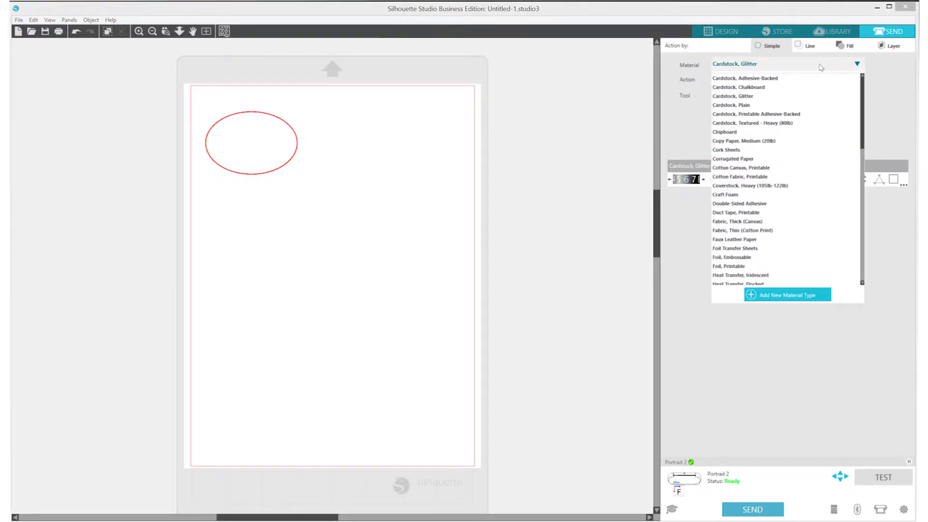
pyautogui.click(743, 106)
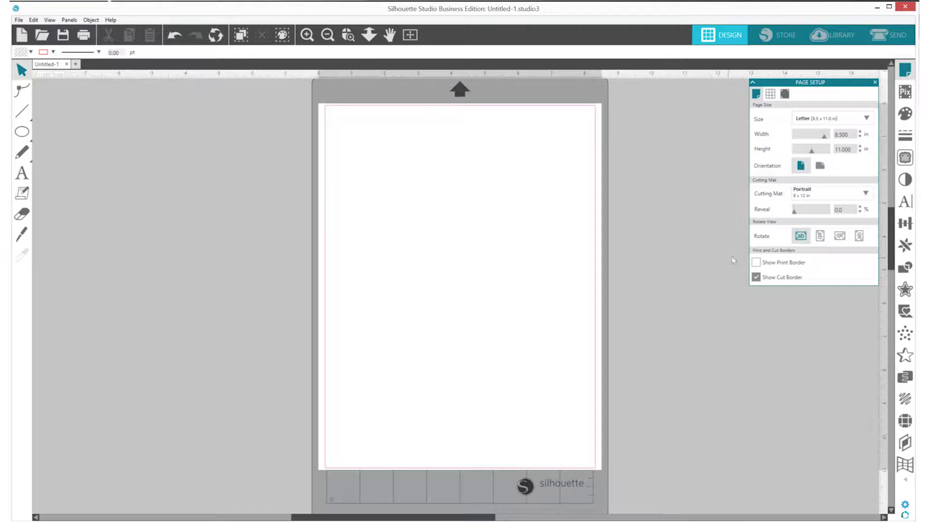
# Set the Page Setup cutting mat to None.
pyautogui.click(822, 194)
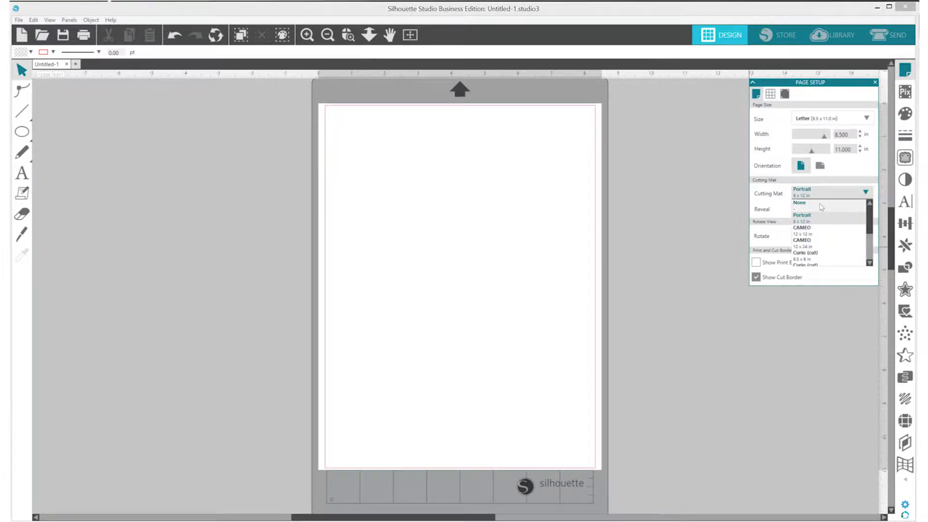
pyautogui.click(821, 209)
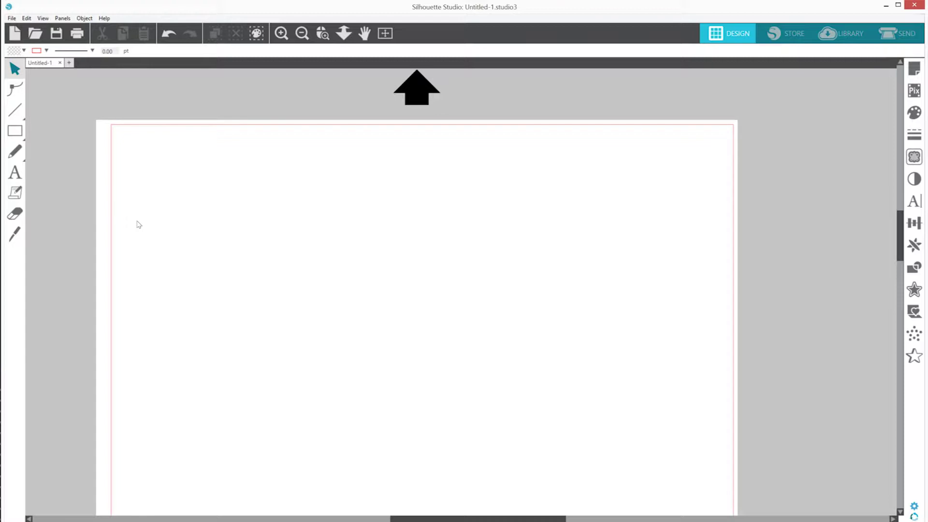
# Add a text box near the page's top-left reading 'Thank you!'.
pyautogui.click(15, 172)
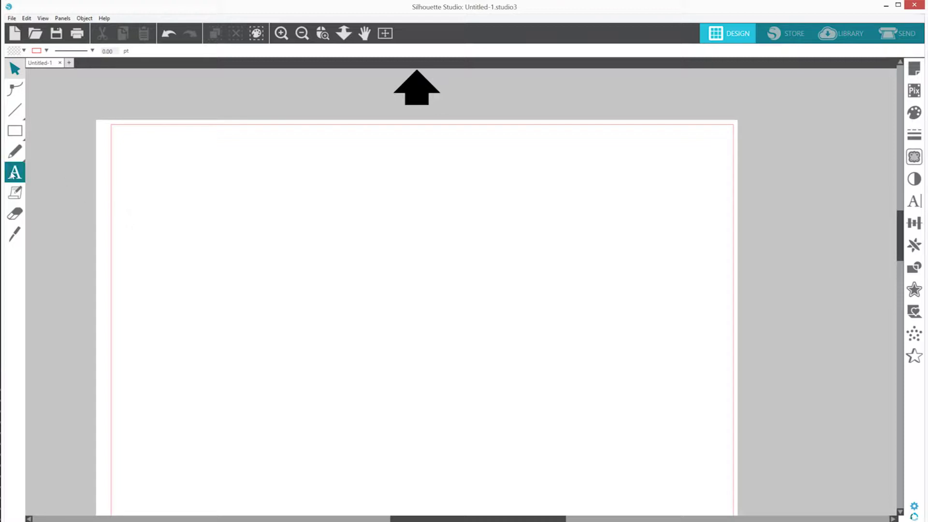
pyautogui.click(140, 211)
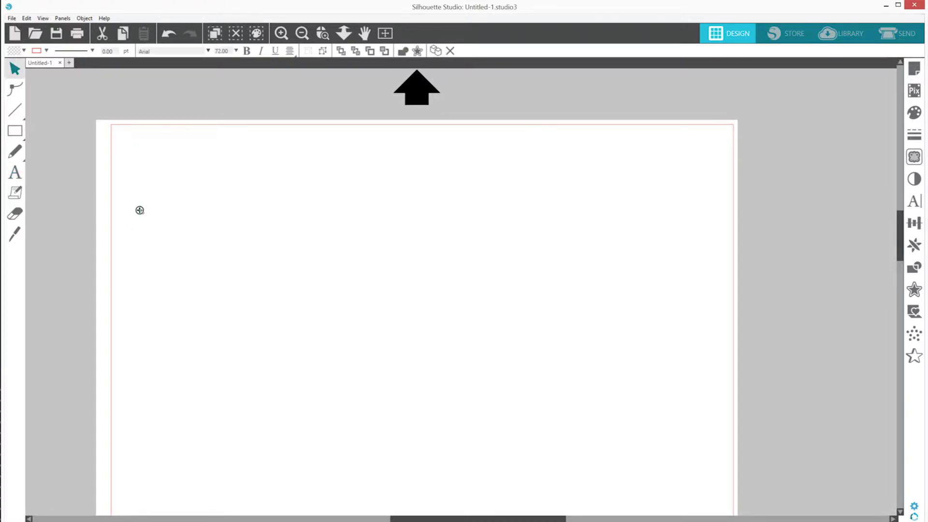
pyautogui.write('Thank you')
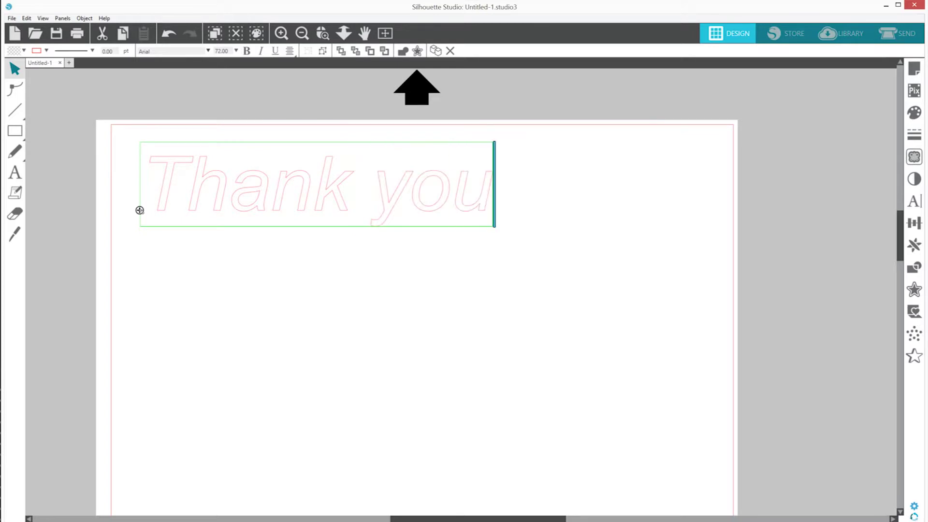
pyautogui.write('!')
pyautogui.click(498, 263)
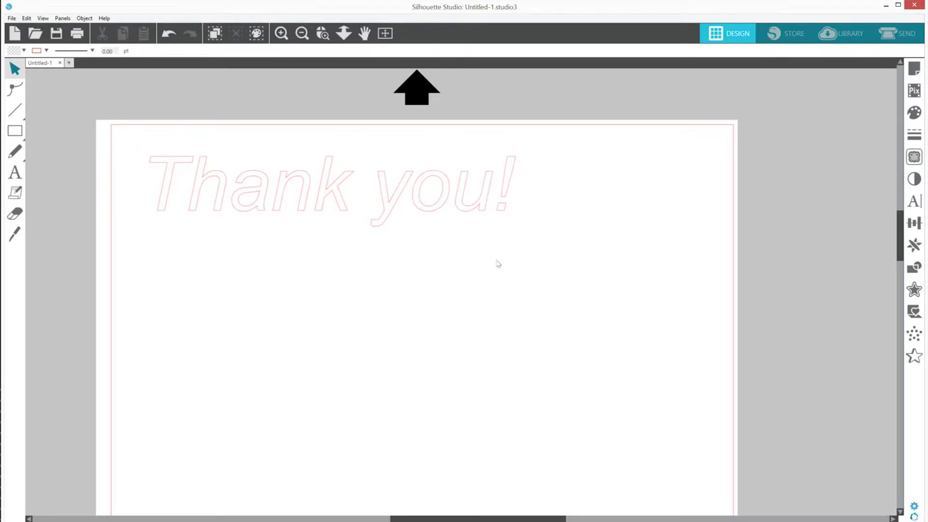
# Style the 'Thank you!' text in a script font and deselect it.
pyautogui.click(913, 202)
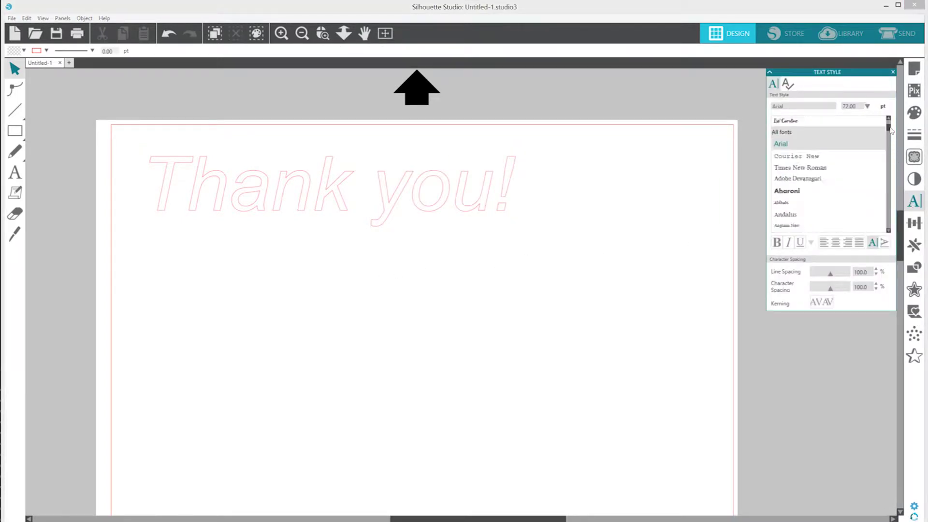
pyautogui.scroll(-3, 891, 131)
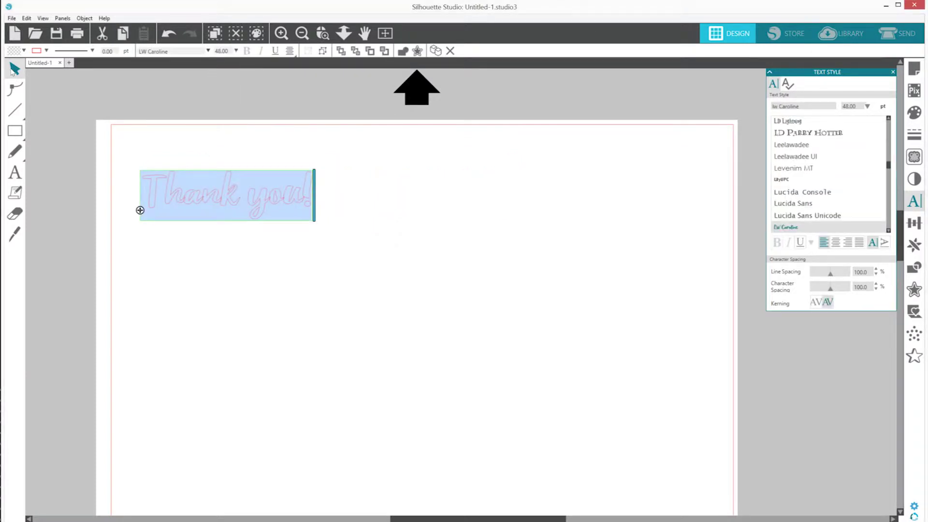
pyautogui.click(557, 273)
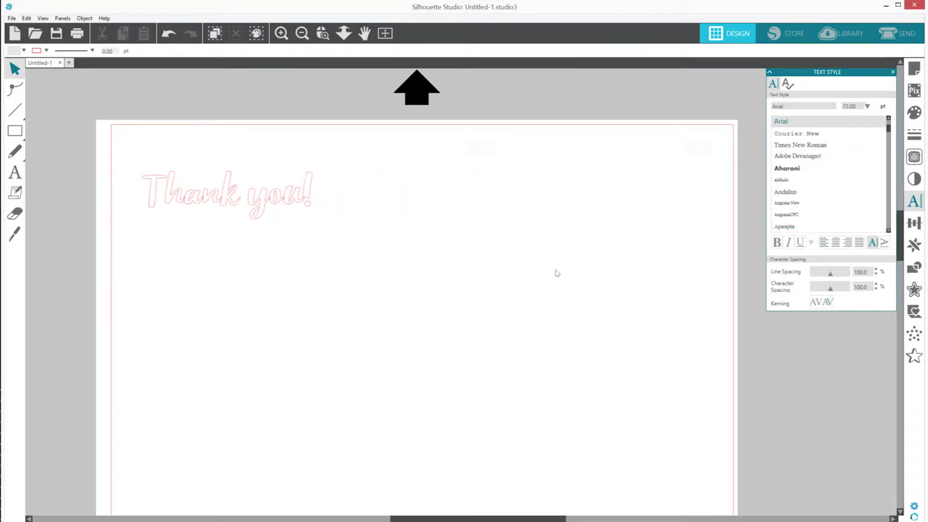
pyautogui.click(898, 37)
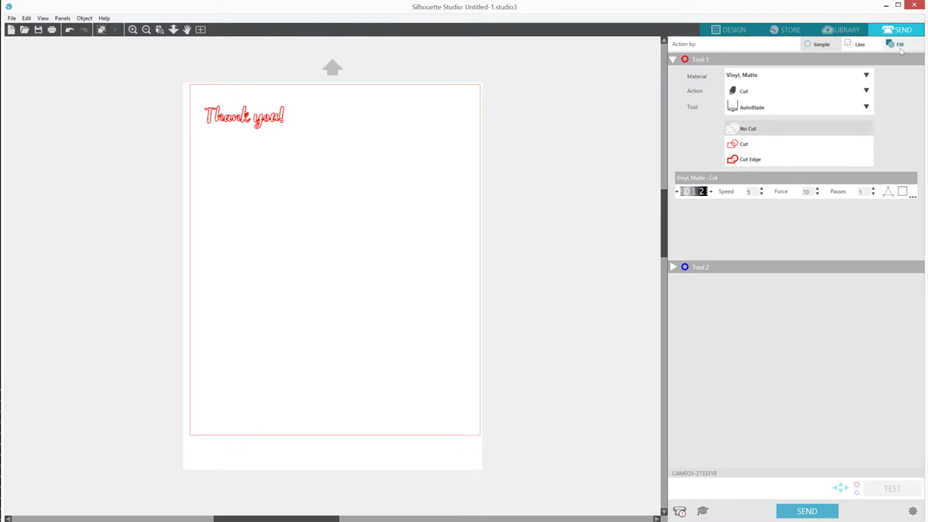
# Review the material list and keep Vinyl, Matte as the cutting material.
pyautogui.click(850, 80)
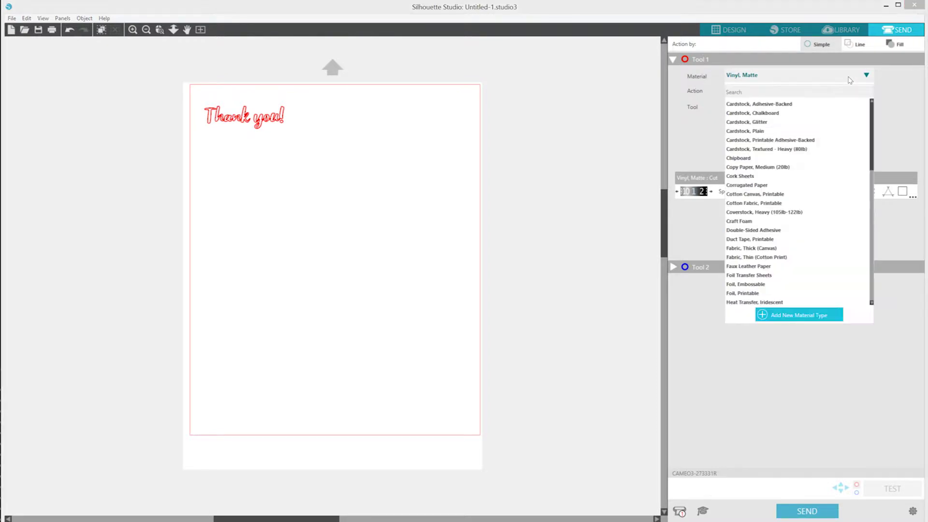
pyautogui.click(850, 80)
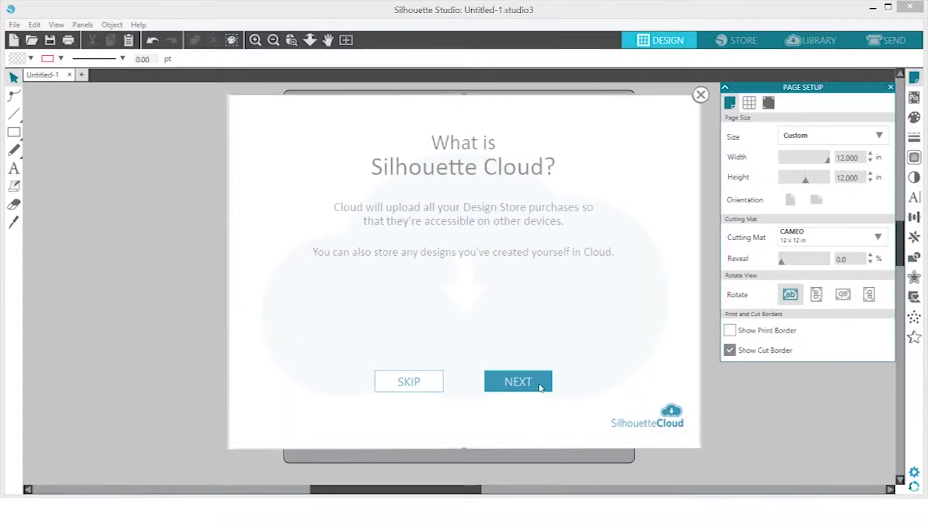
# Step through the device sync, Cloud storage and file sync screens until the introduction closes.
pyautogui.click(540, 386)
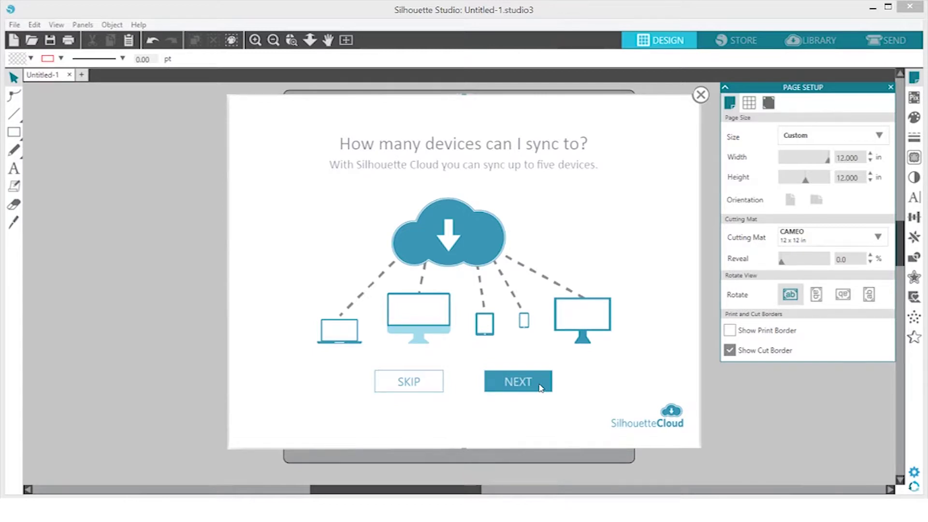
pyautogui.click(540, 386)
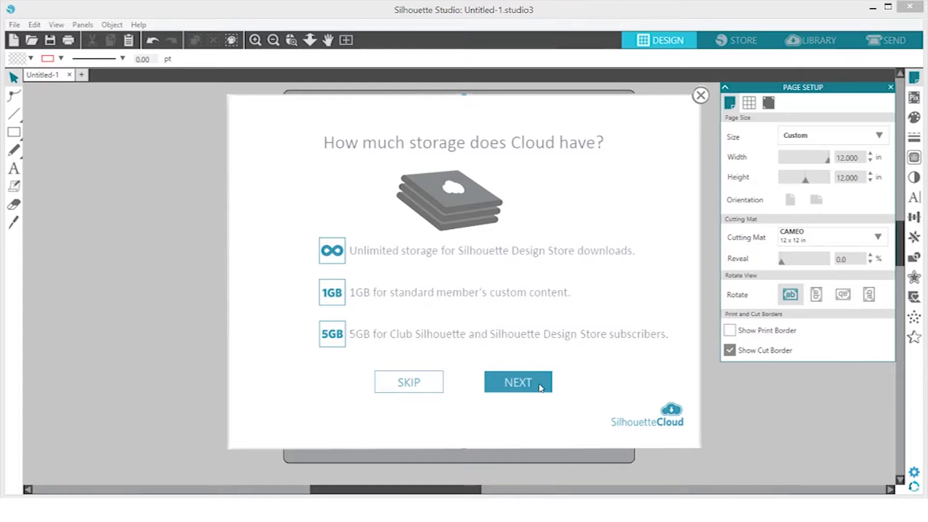
pyautogui.click(540, 386)
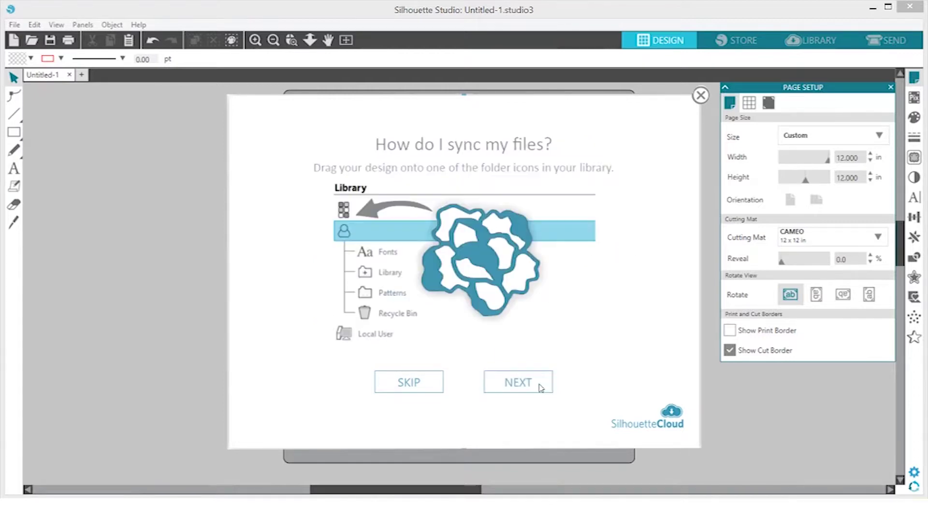
pyautogui.click(541, 387)
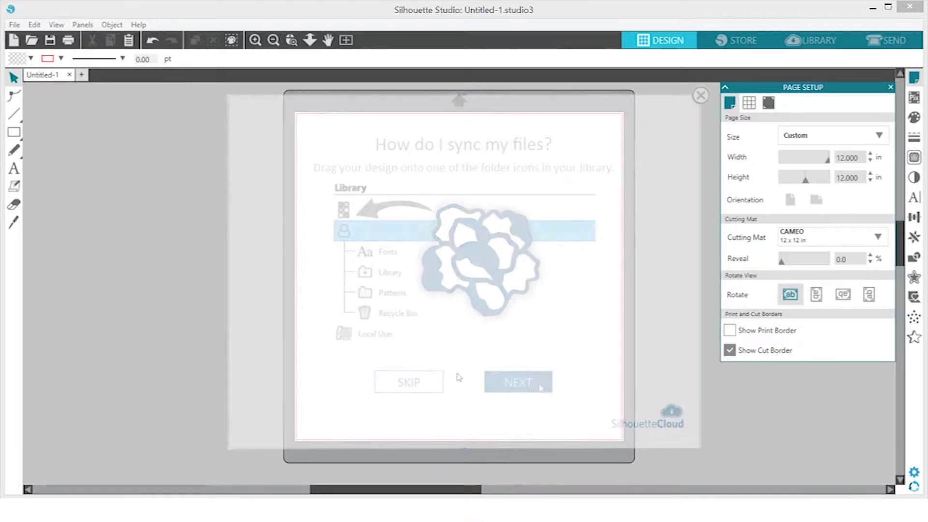
pyautogui.click(811, 40)
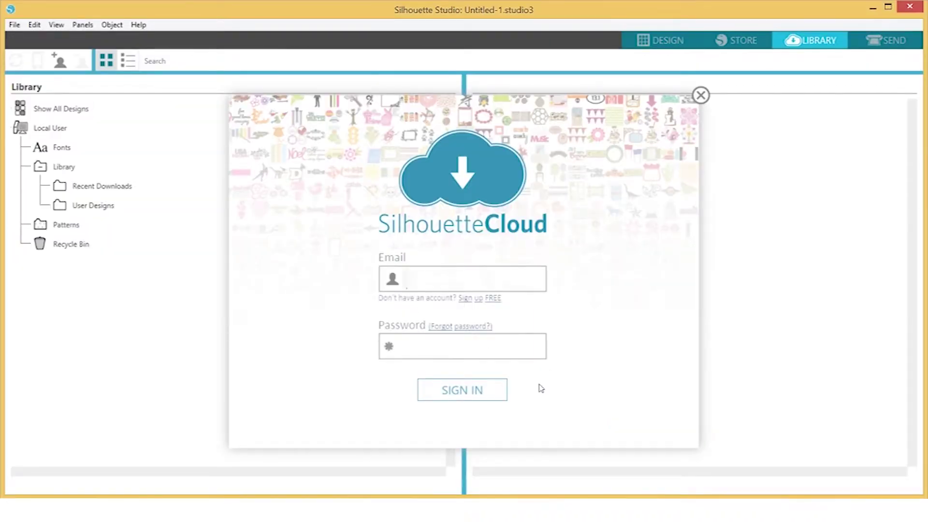
# Sign in to Silhouette Cloud with the account e-mail and password.
pyautogui.write('user@example.com')
pyautogui.press('Tab')
pyautogui.write('*********')
pyautogui.click(479, 389)
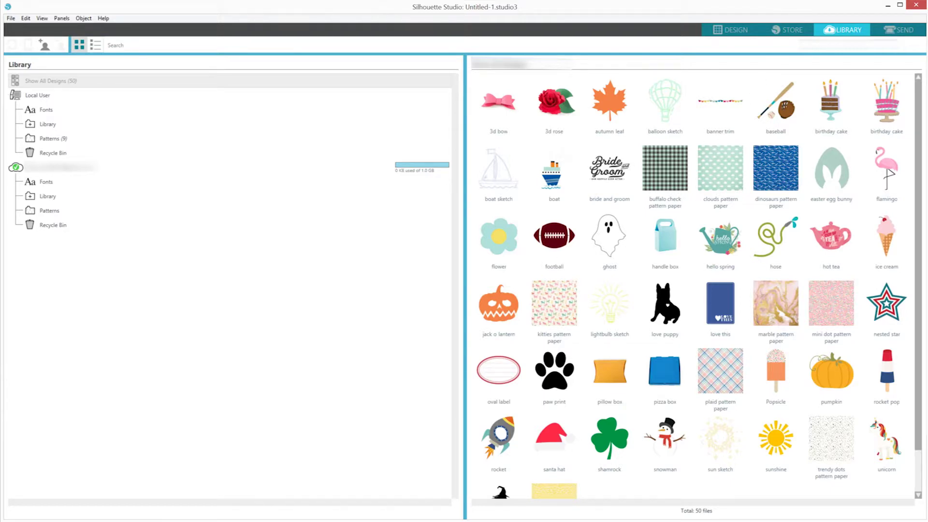
pyautogui.click(800, 31)
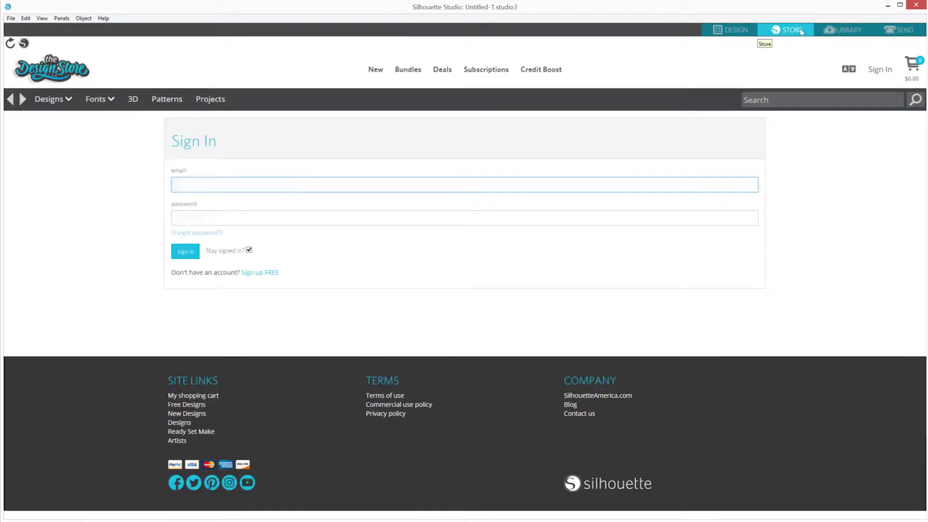
# Sign in to the Design Store and continue to payment for the Basic 12-month subscription.
pyautogui.press('Tab')
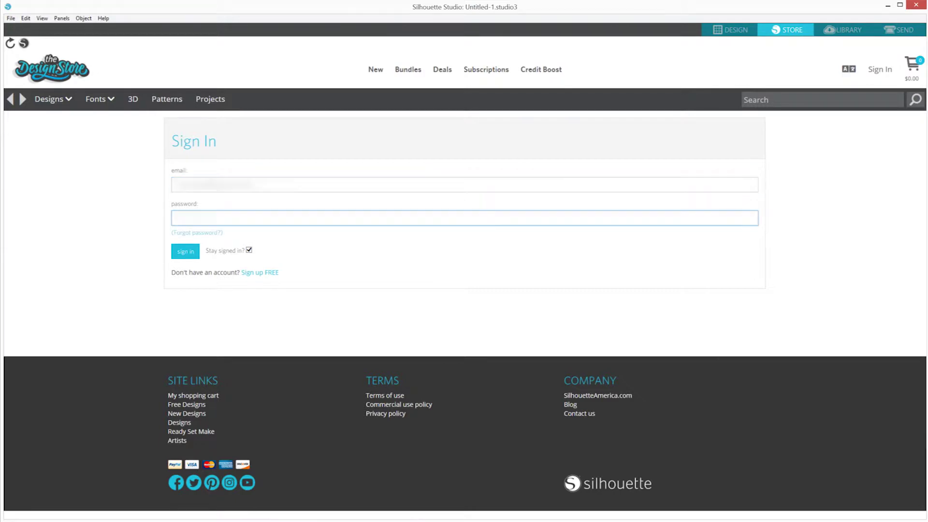
pyautogui.hotkey('ctrl', 'v')
pyautogui.click(186, 252)
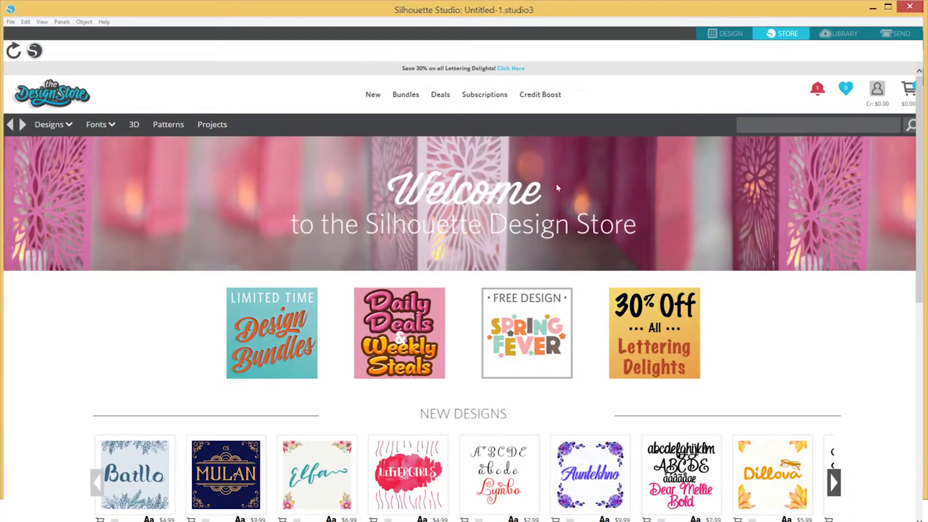
pyautogui.click(484, 97)
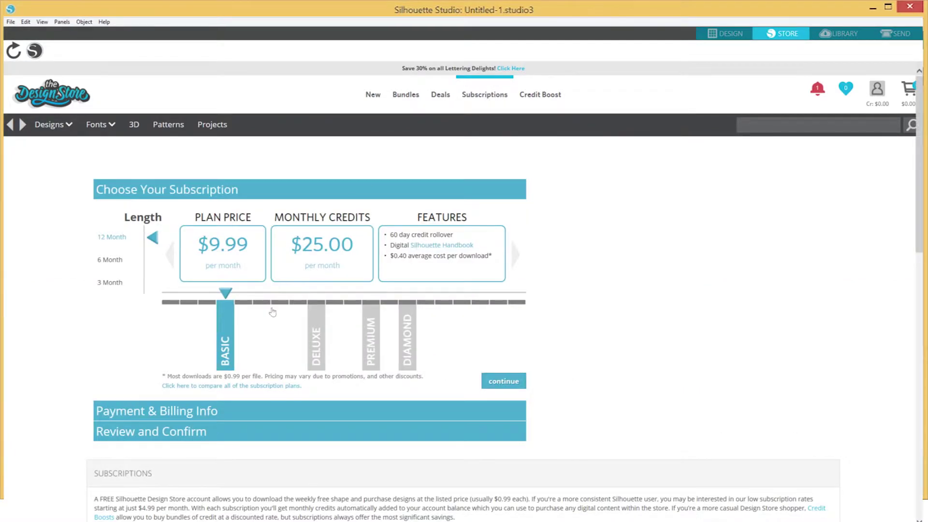
pyautogui.click(185, 415)
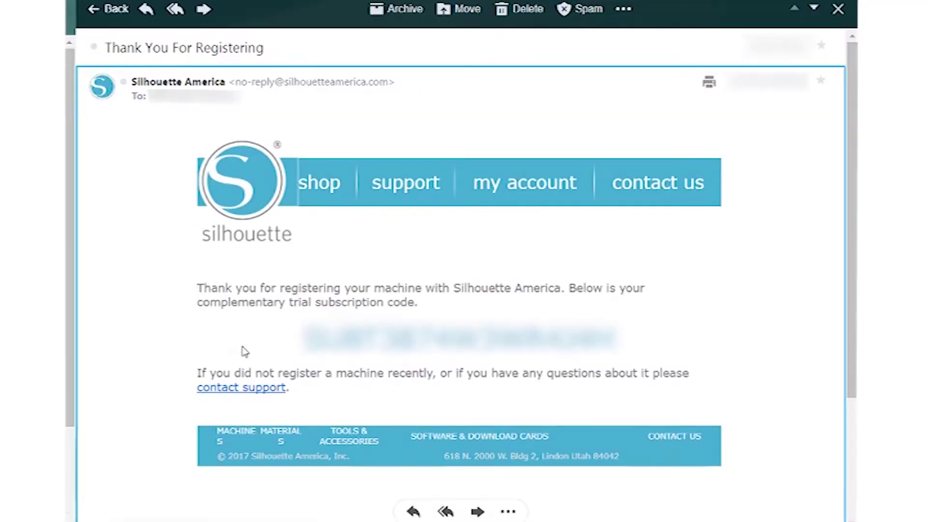
# Select and copy the trial subscription code from the 'Thank You For Registering' e-mail.
pyautogui.moveTo(302, 339); pyautogui.dragTo(623, 349)
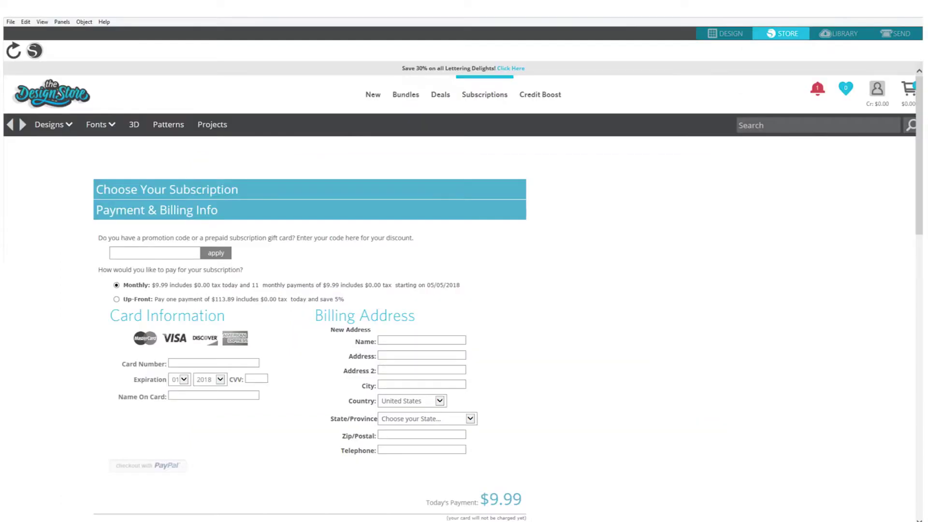
pyautogui.hotkey('ctrl', 'v')
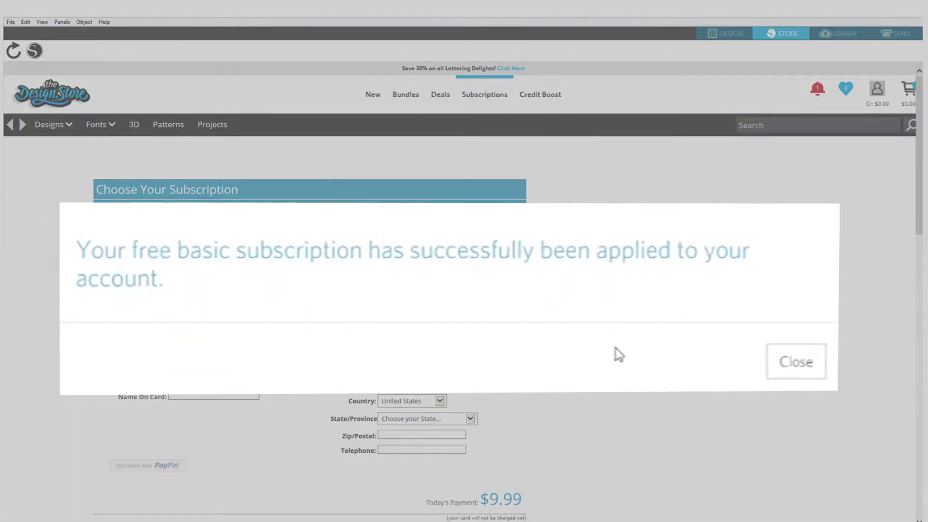
# Close the subscription-applied confirmation and autoscroll to the new and trending designs.
pyautogui.click(780, 367)
pyautogui.middleClick(774, 332)
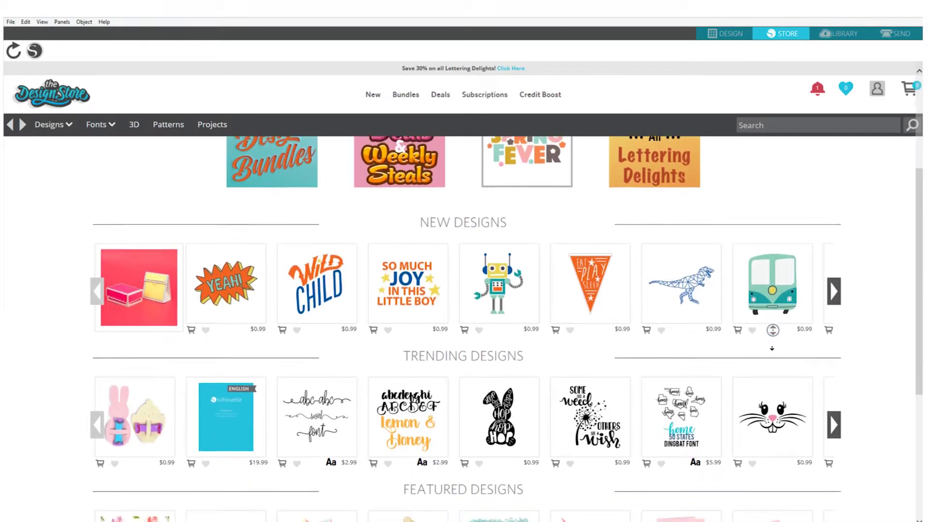
# Browse the store home page designs, then return to the top of the page.
pyautogui.click(772, 348)
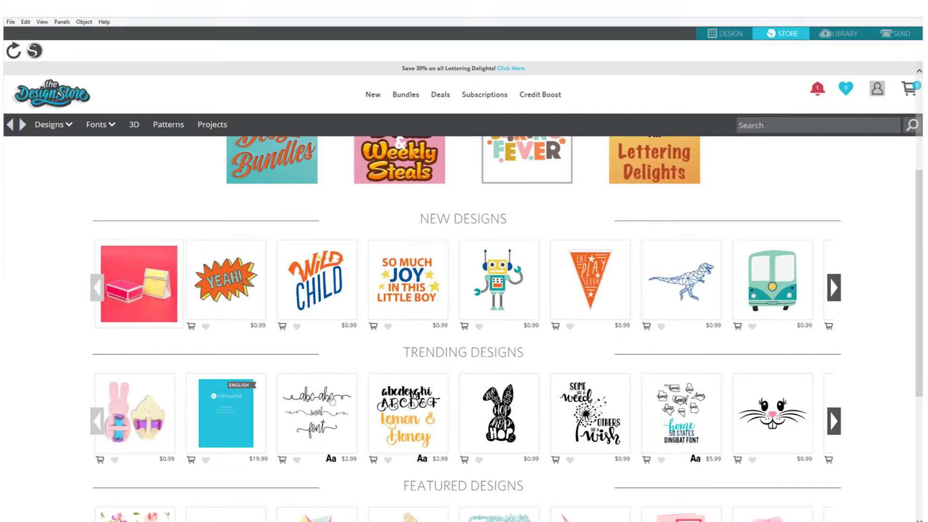
pyautogui.moveTo(326, 405)
pyautogui.moveTo(414, 412)
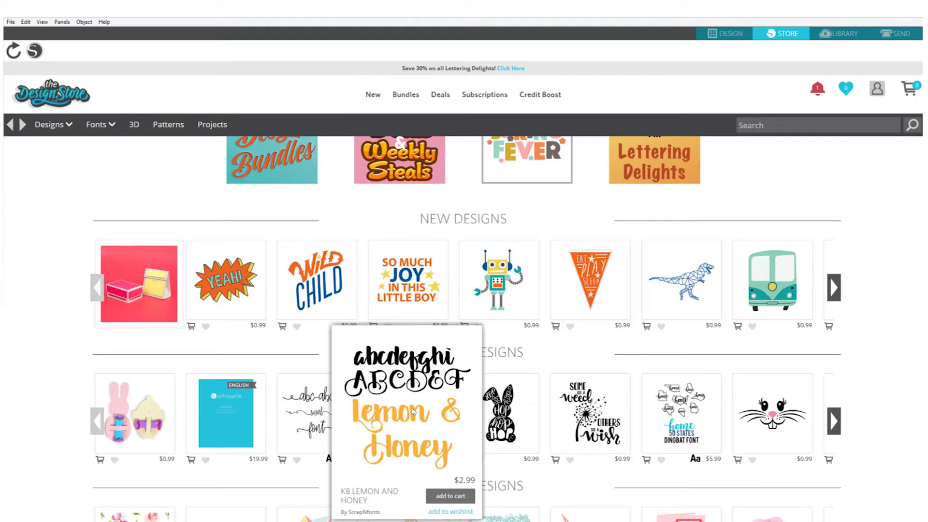
pyautogui.middleClick(535, 361)
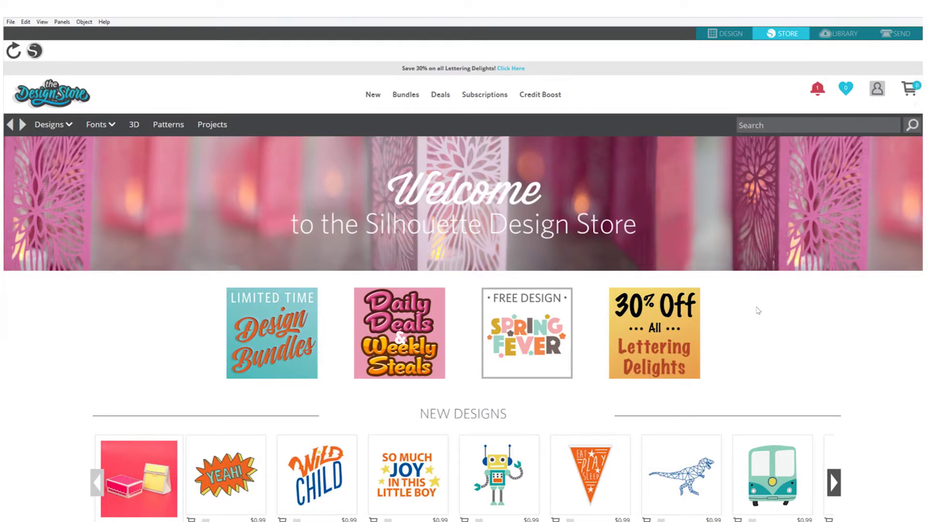
# Search the store for watercolor flower folding card and open the Cute Watercolor Flower Folding Card page.
pyautogui.write('watercolor flower folding card')
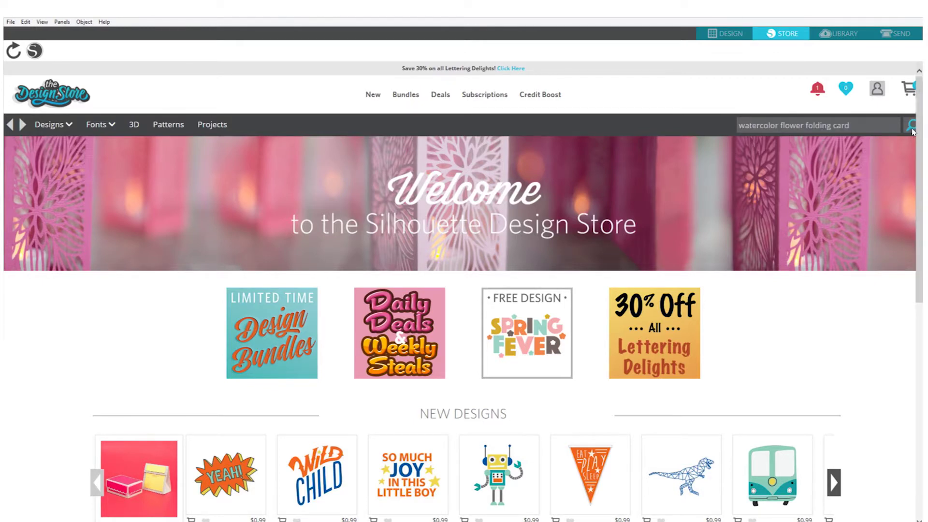
pyautogui.press('Return')
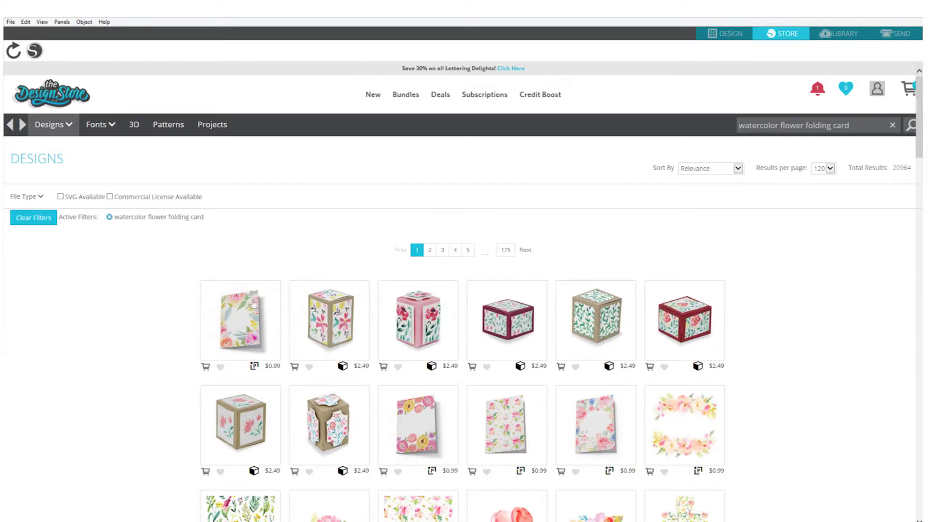
pyautogui.click(242, 312)
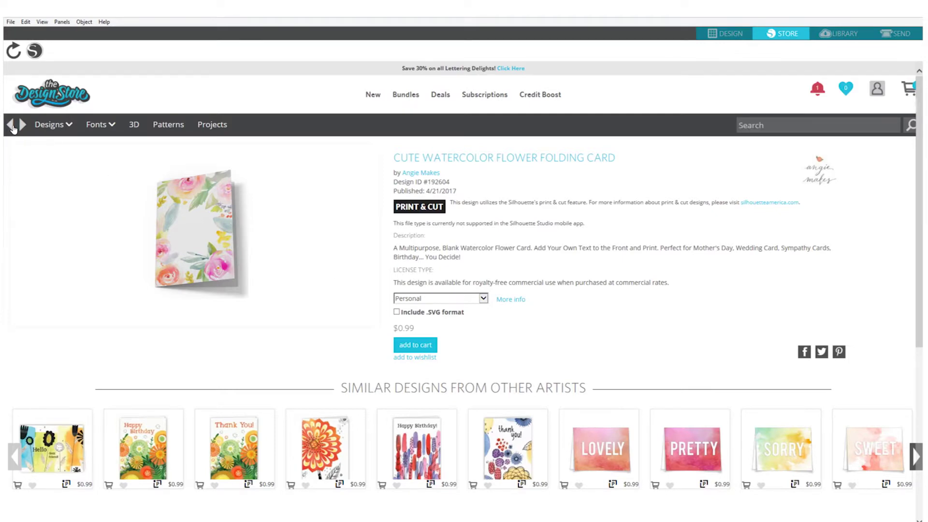
# Go back to the watercolor flower folding card results and autoscroll through the grid.
pyautogui.click(11, 125)
pyautogui.middleClick(172, 296)
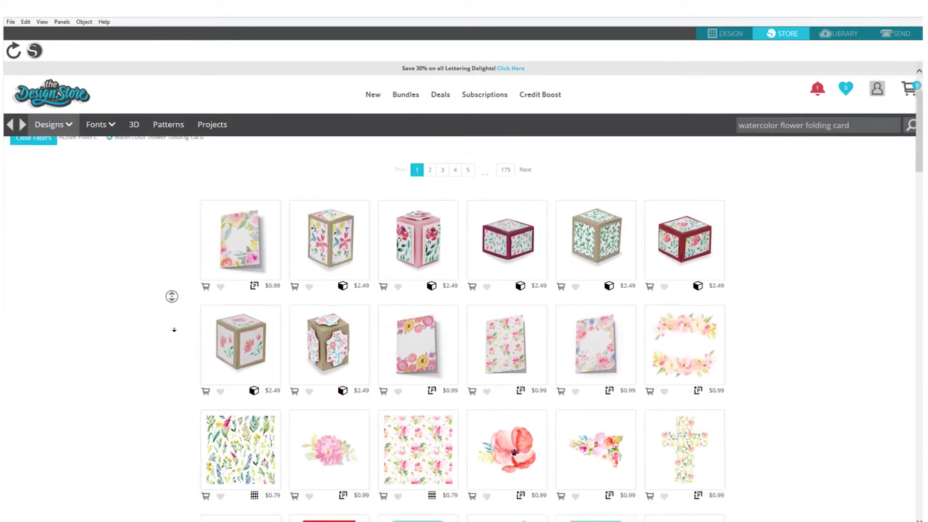
pyautogui.middleClick(175, 331)
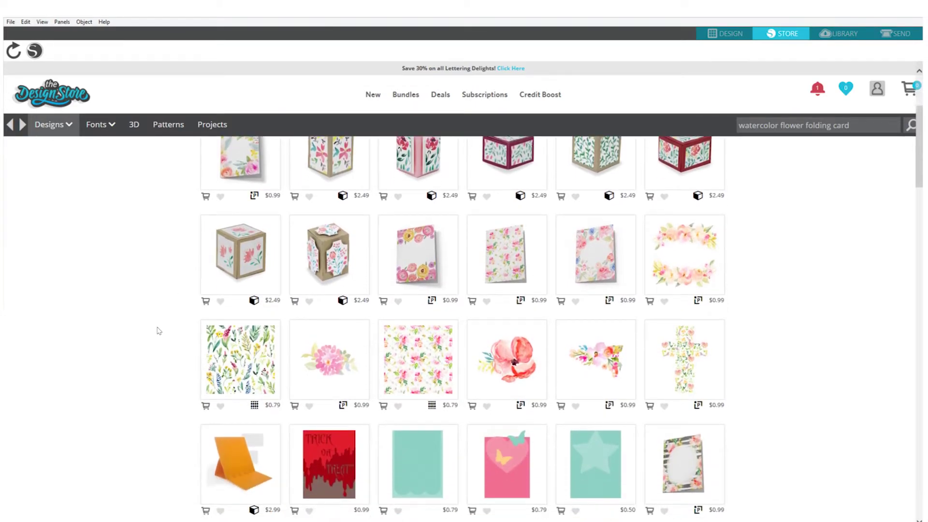
pyautogui.middleClick(157, 327)
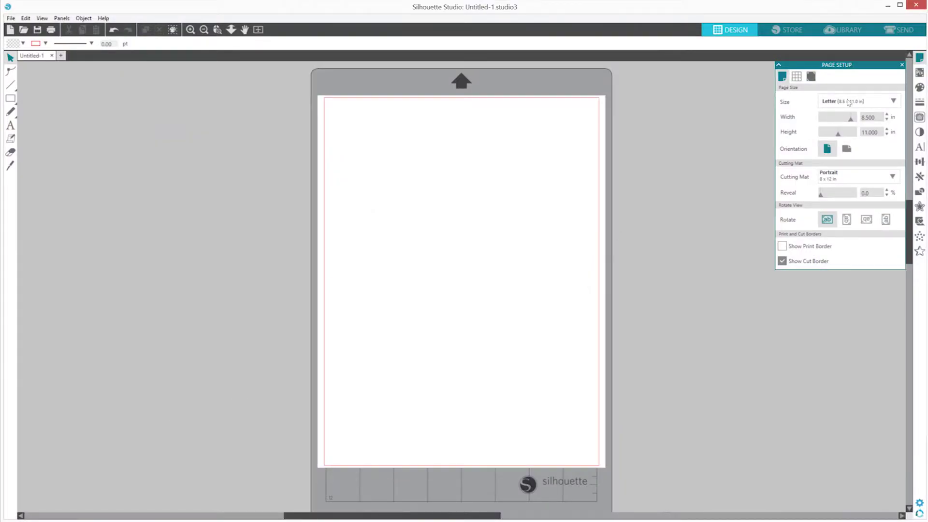
# In the Send panel, connect to the Portrait2-7447A cutter from the Silhouette Devices list.
pyautogui.click(899, 30)
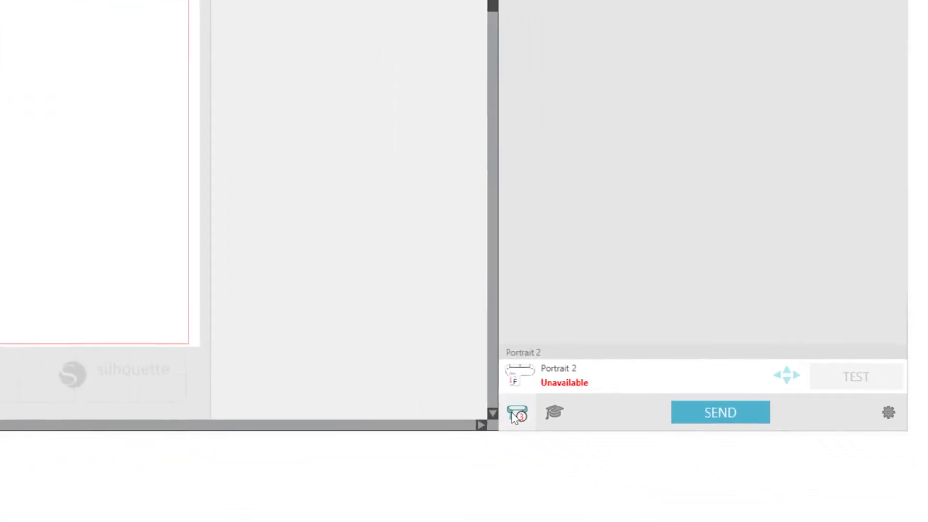
pyautogui.click(680, 509)
pyautogui.click(467, 261)
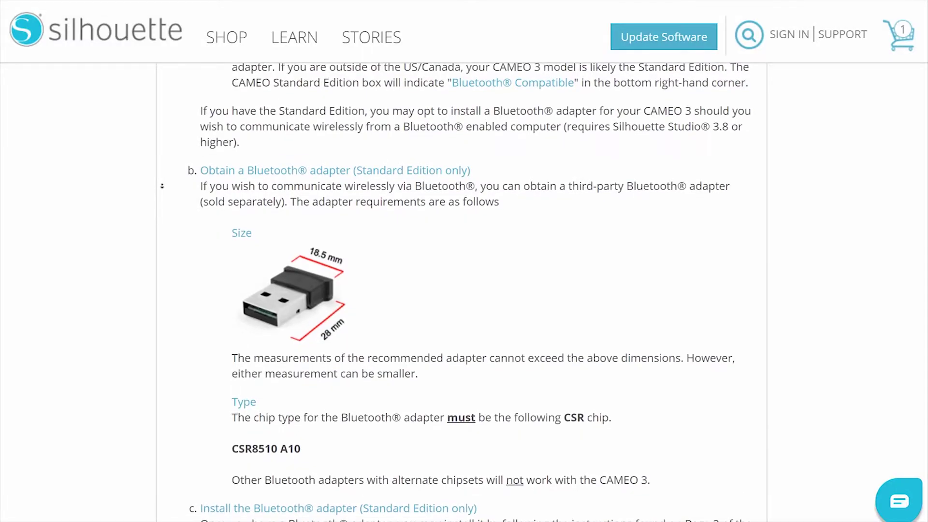
# Scroll to section b and highlight the required CSR8510 A10 chip name, then deselect it.
pyautogui.scroll(-2, 162, 189)
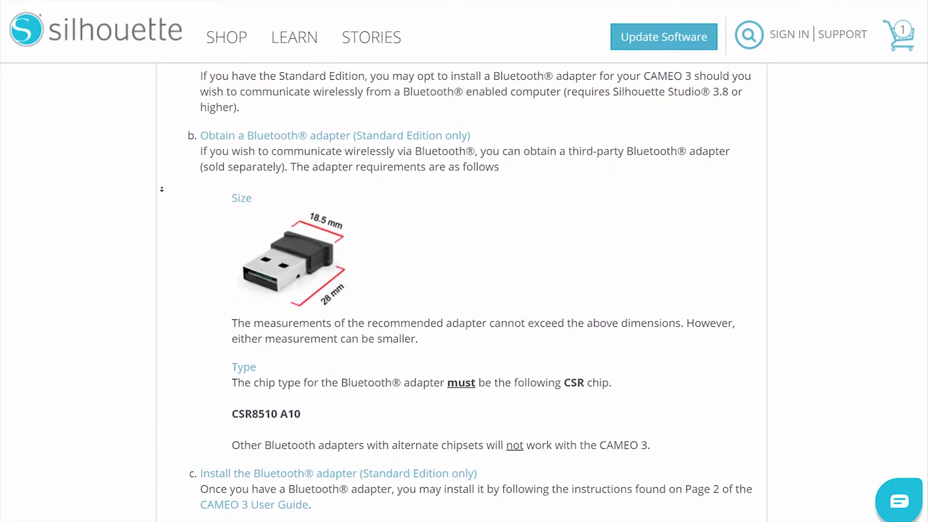
pyautogui.scroll(-2, 162, 189)
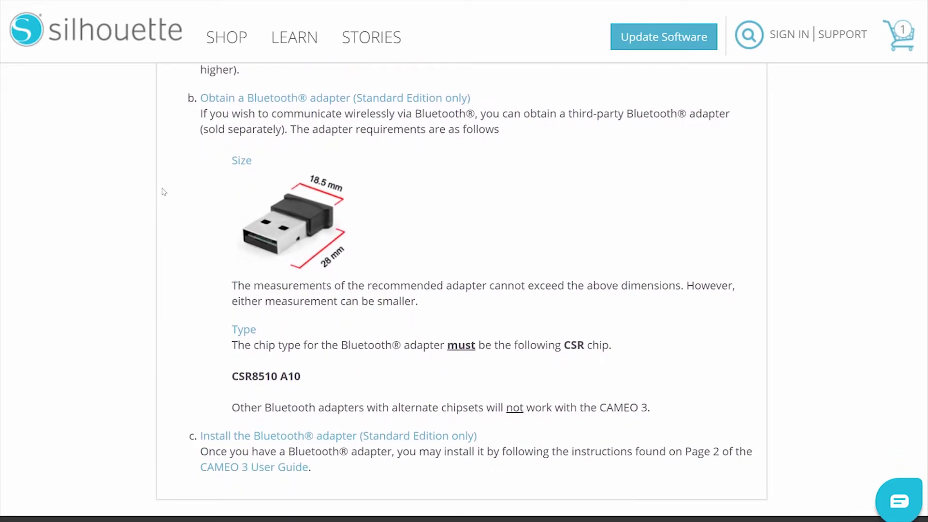
pyautogui.middleClick(163, 190)
pyautogui.moveTo(301, 376); pyautogui.dragTo(231, 376)
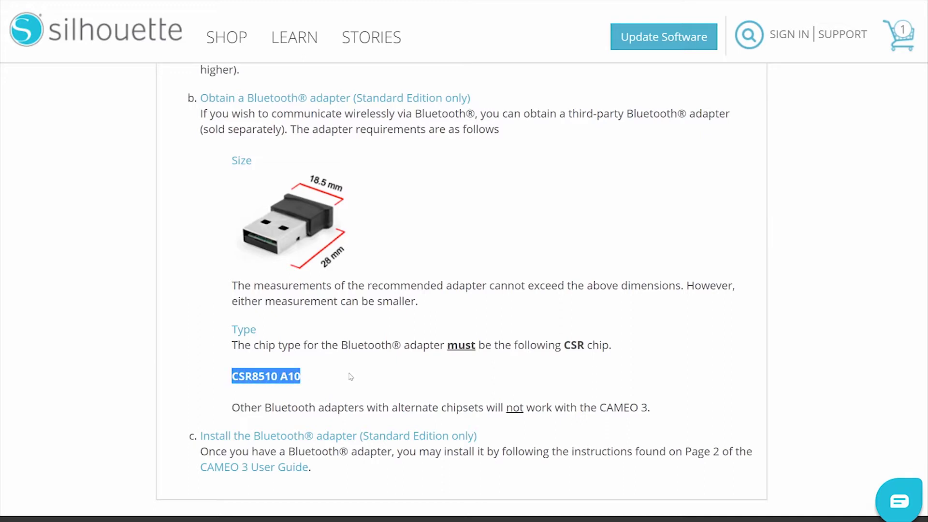
pyautogui.click(351, 376)
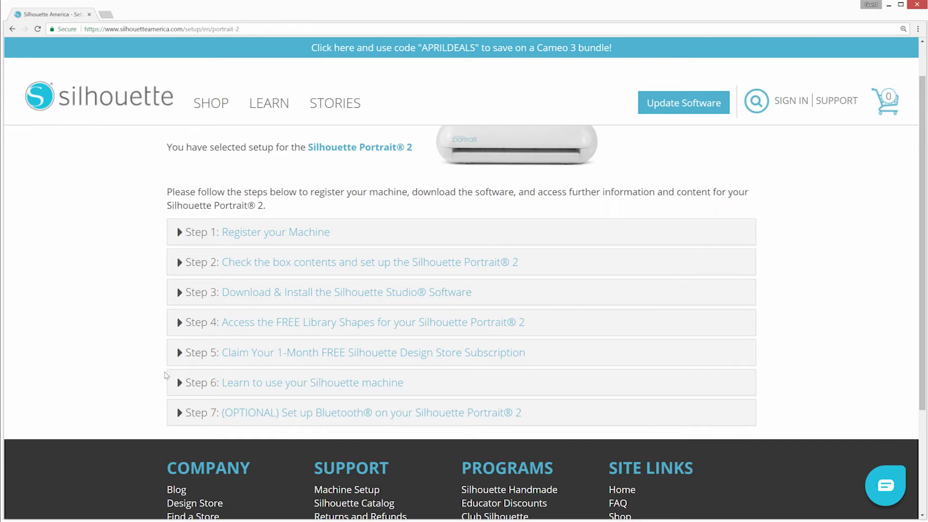
# Expand Step 6 and preview the Portrait 2 User Guide PDF, then close it.
pyautogui.click(179, 384)
pyautogui.scroll(-7, 132, 417)
pyautogui.click(247, 310)
pyautogui.scroll(-3, 246, 338)
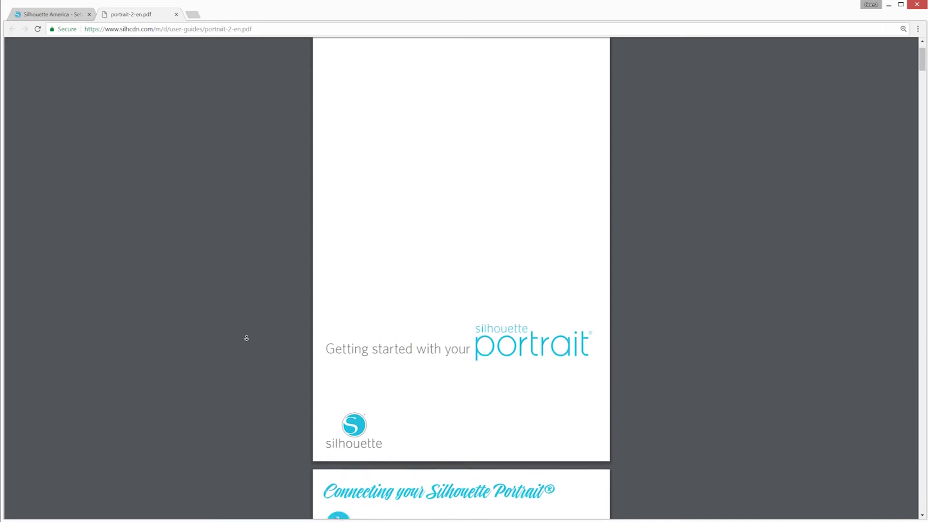
pyautogui.scroll(-13, 247, 338)
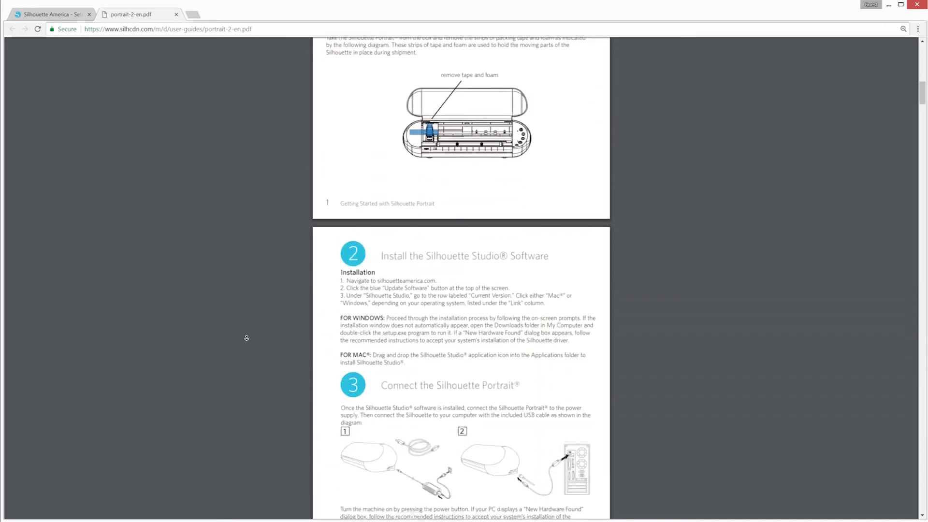
pyautogui.hotkey('ctrl', 'w')
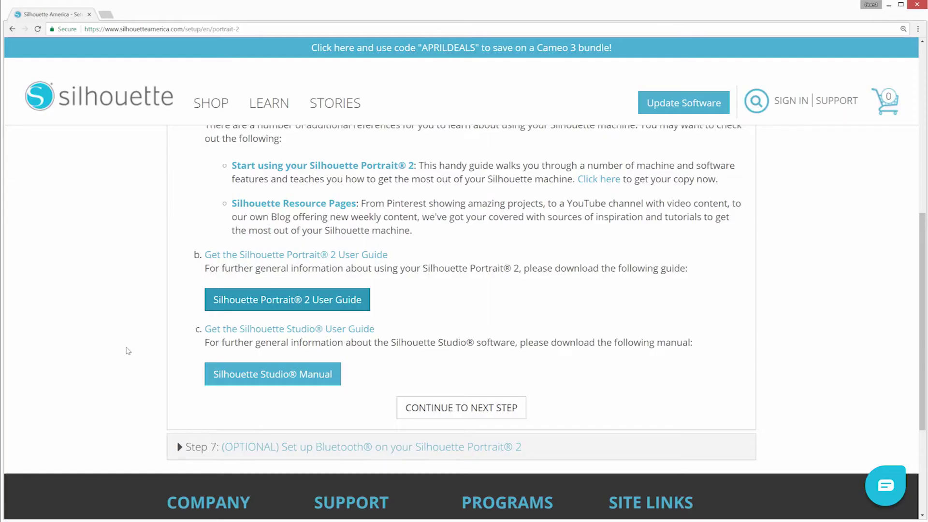
# Open the Silhouette Studio Manual PDF and scroll to its table of contents.
pyautogui.click(239, 375)
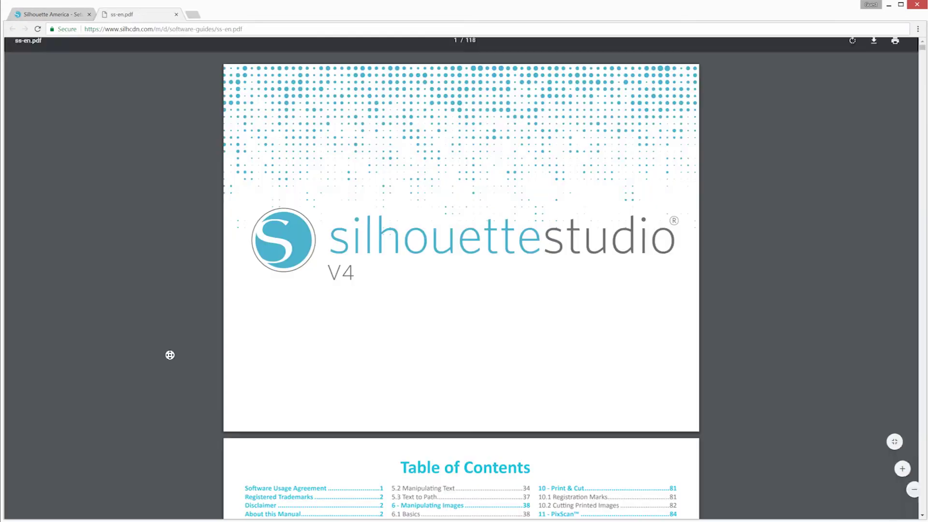
pyautogui.middleClick(165, 369)
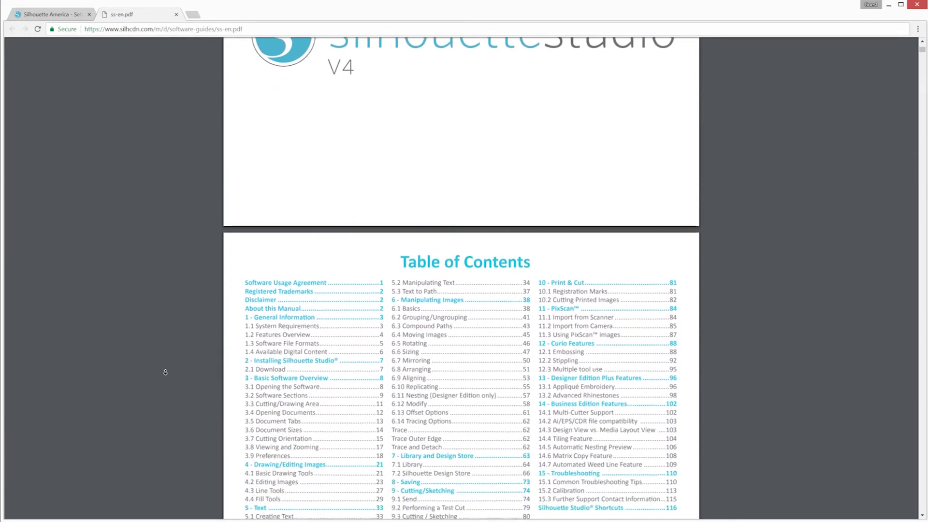
pyautogui.middleClick(166, 373)
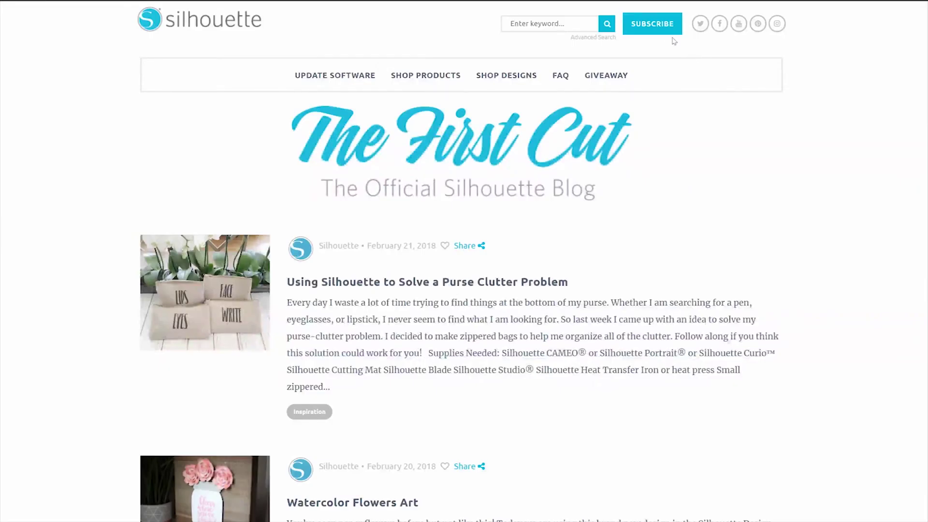
# Subscribe to the Silhouette blog by entering an e-mail address in the SUBSCRIBE form.
pyautogui.click(665, 32)
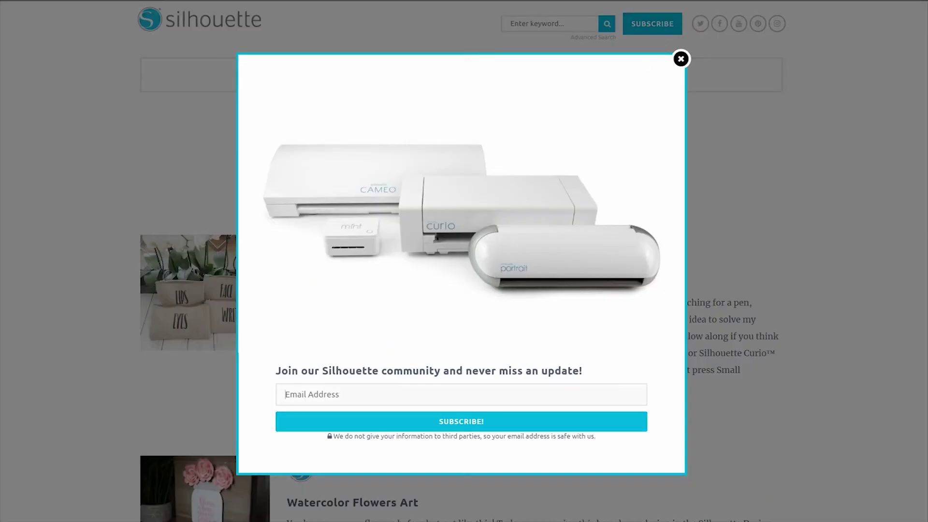
pyautogui.write('yourname@youraddress.com')
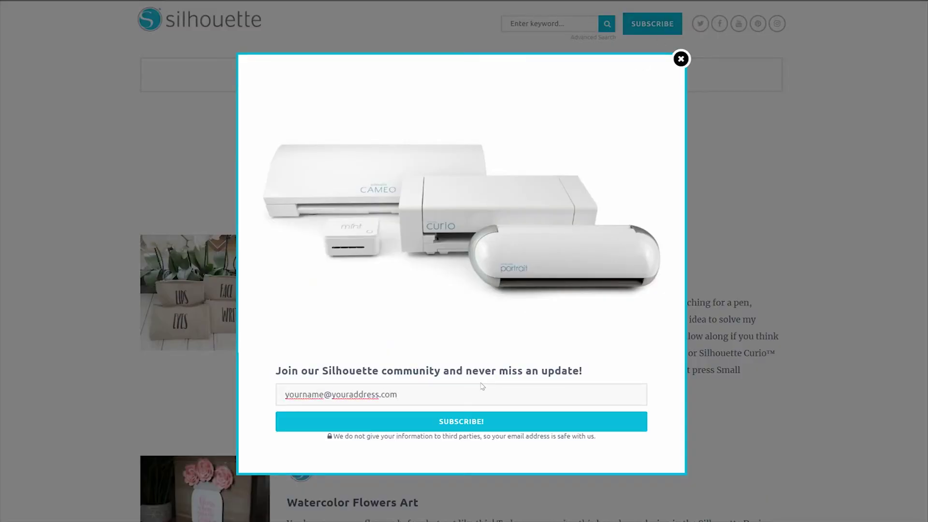
pyautogui.click(479, 422)
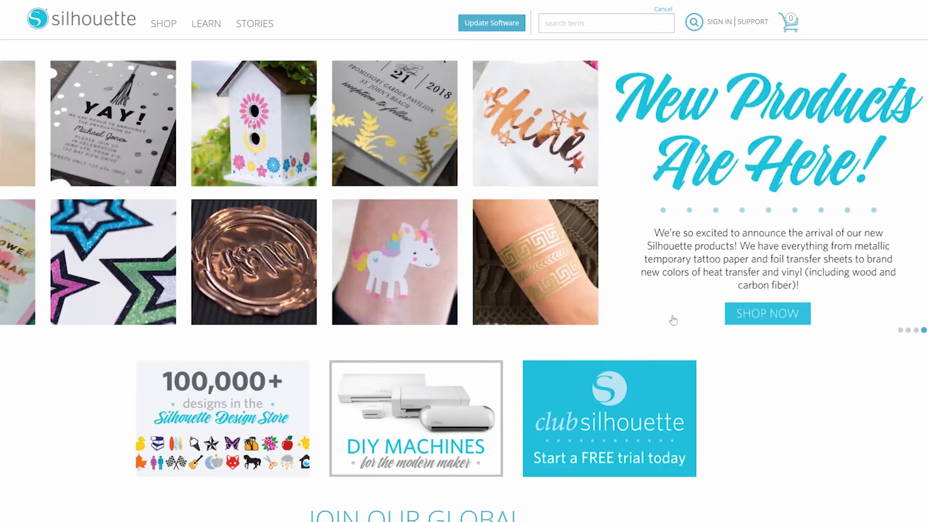
pyautogui.moveTo(163, 29)
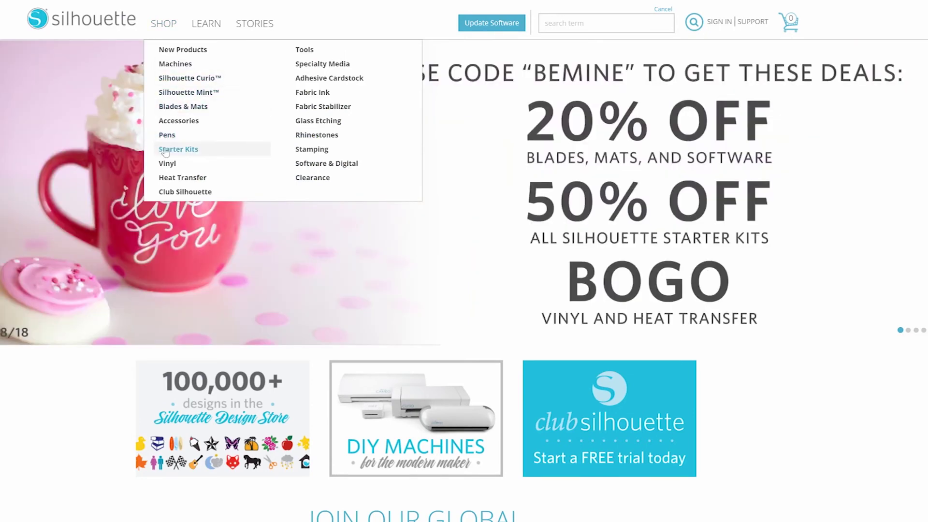
pyautogui.click(165, 150)
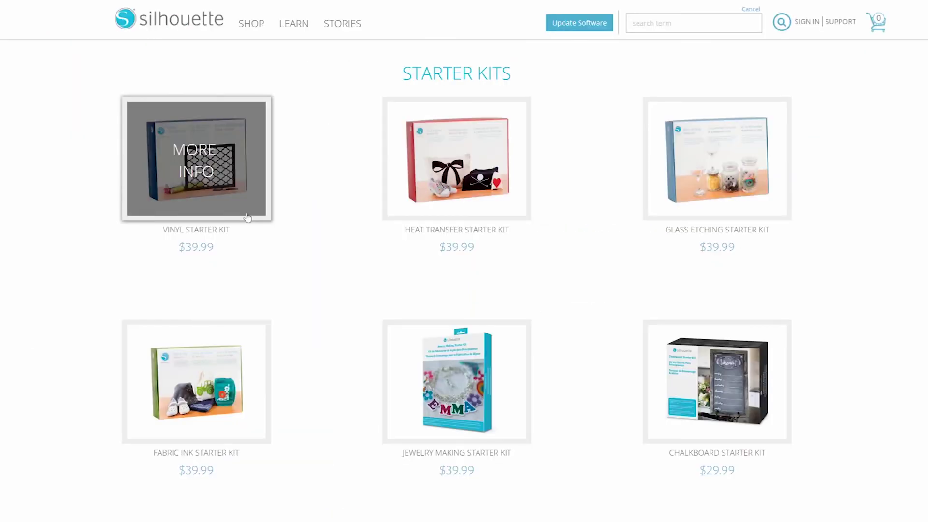
pyautogui.click(247, 218)
pyautogui.click(431, 124)
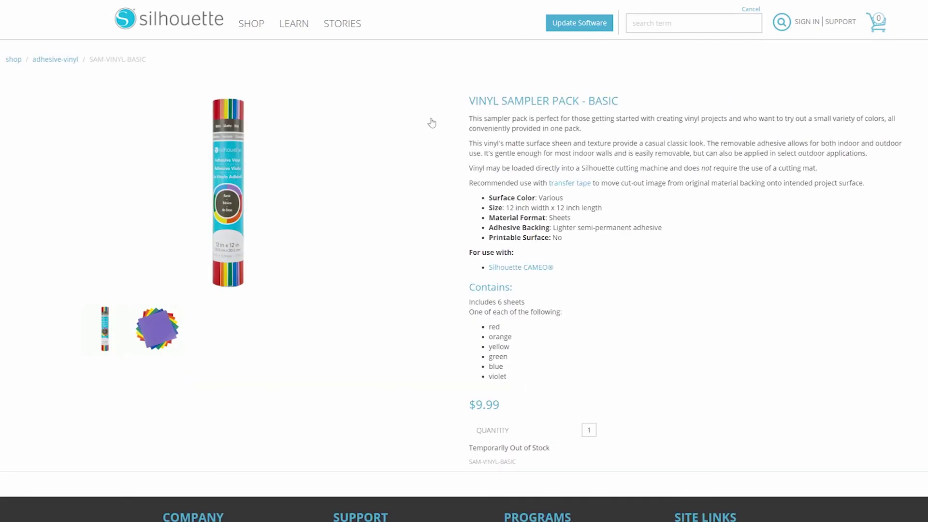